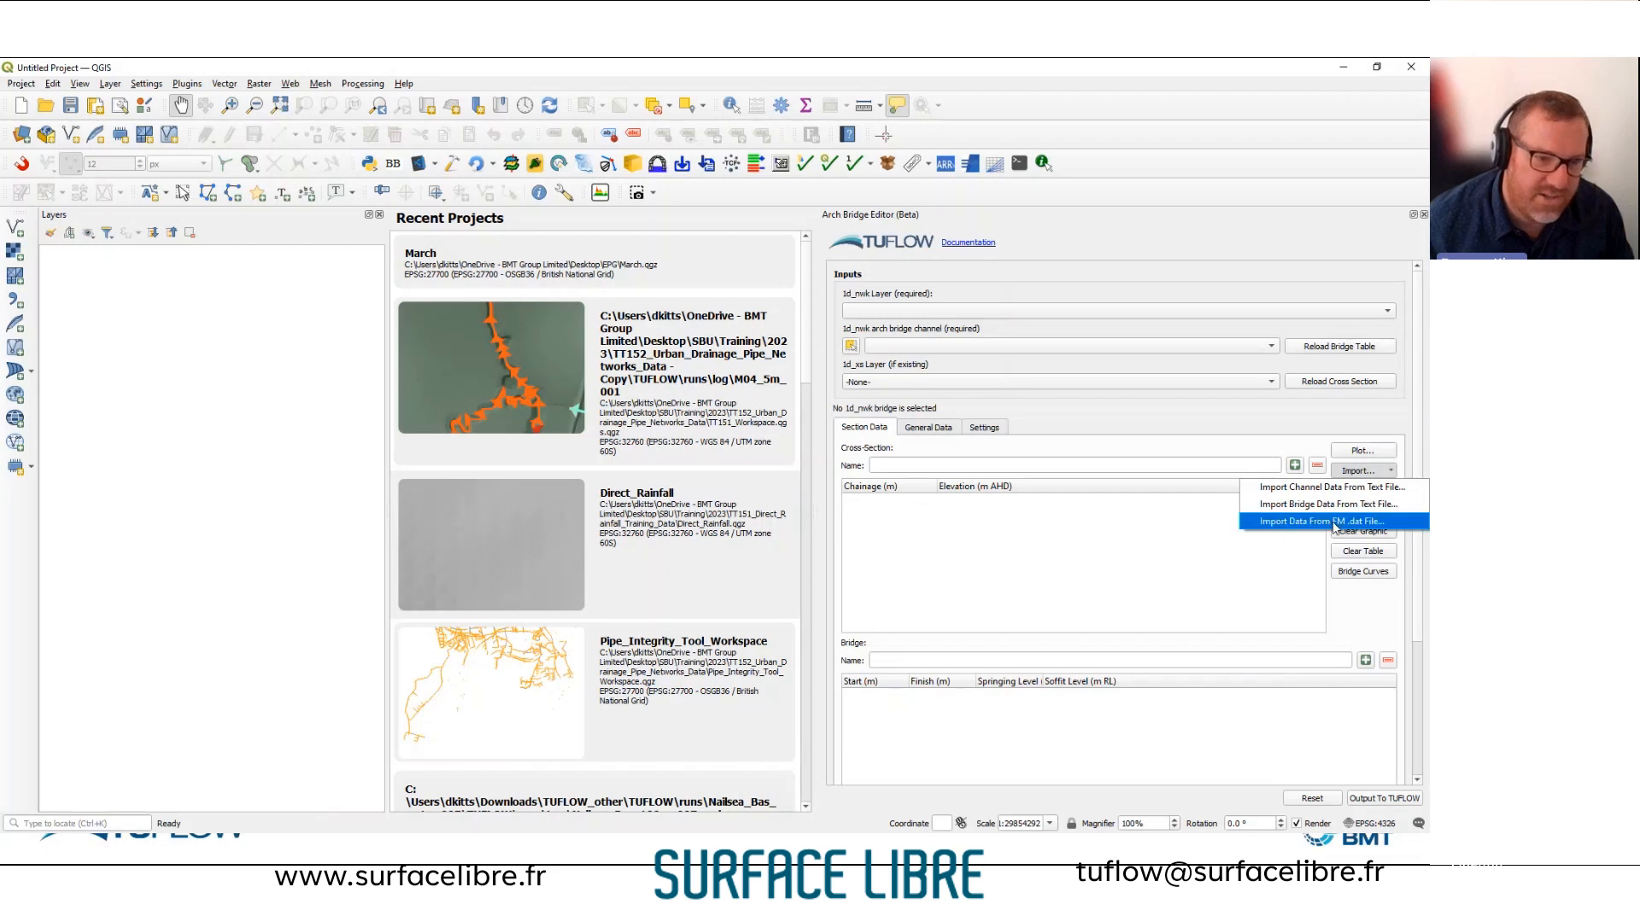
Name the cross-section Test and add its first row with an elevation of 14 m.
click(1094, 412)
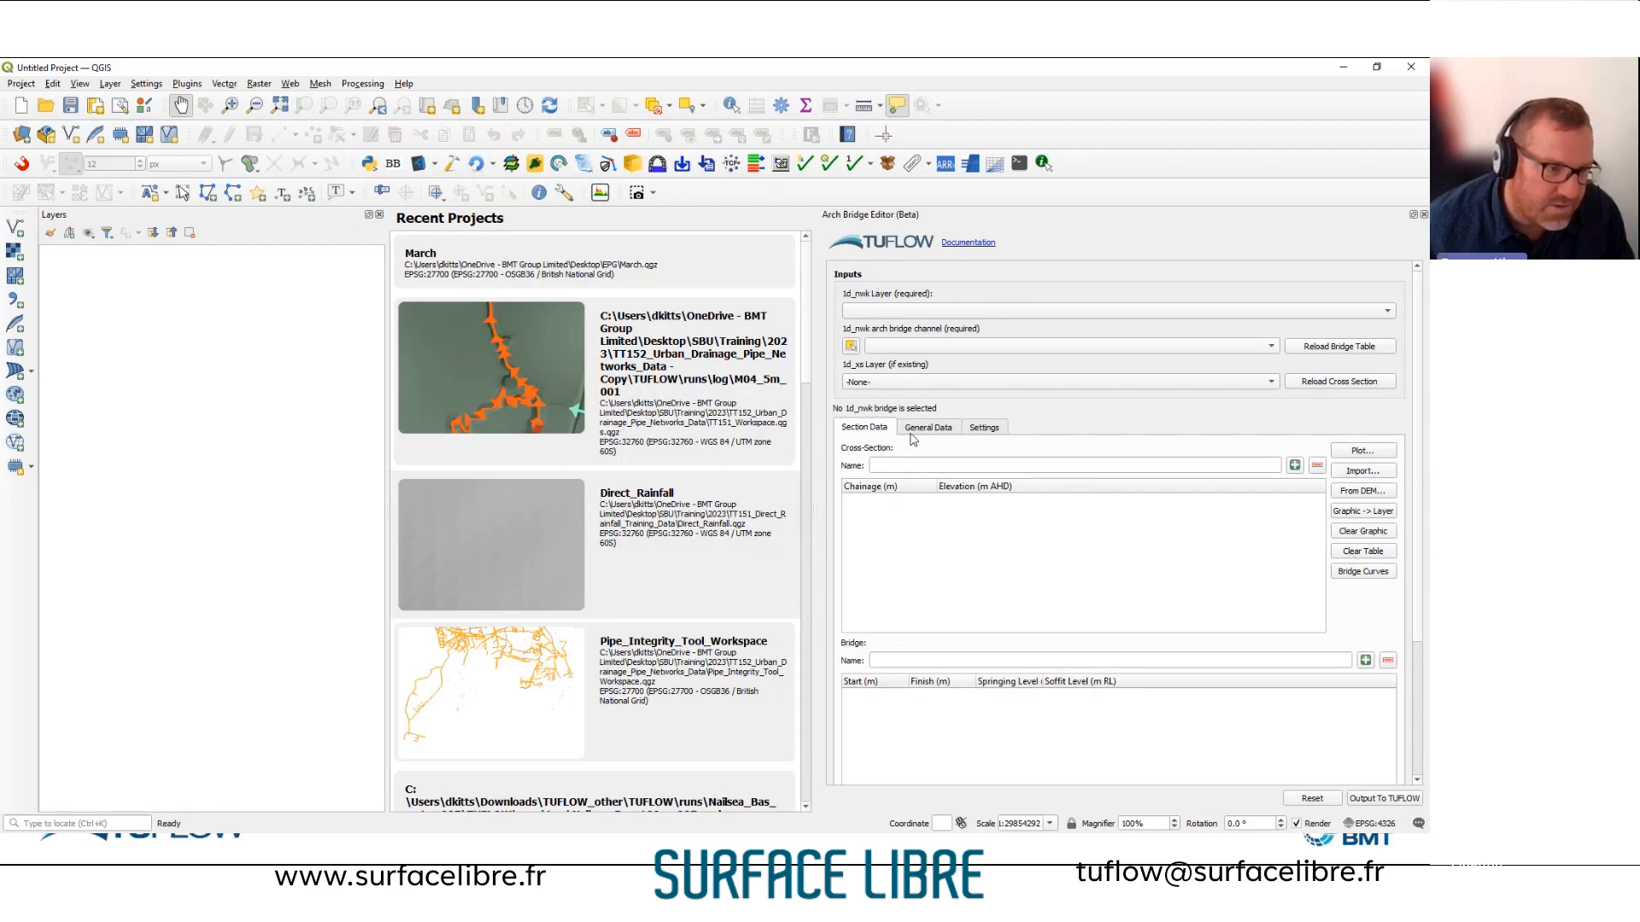
click(1225, 469)
text(Test)
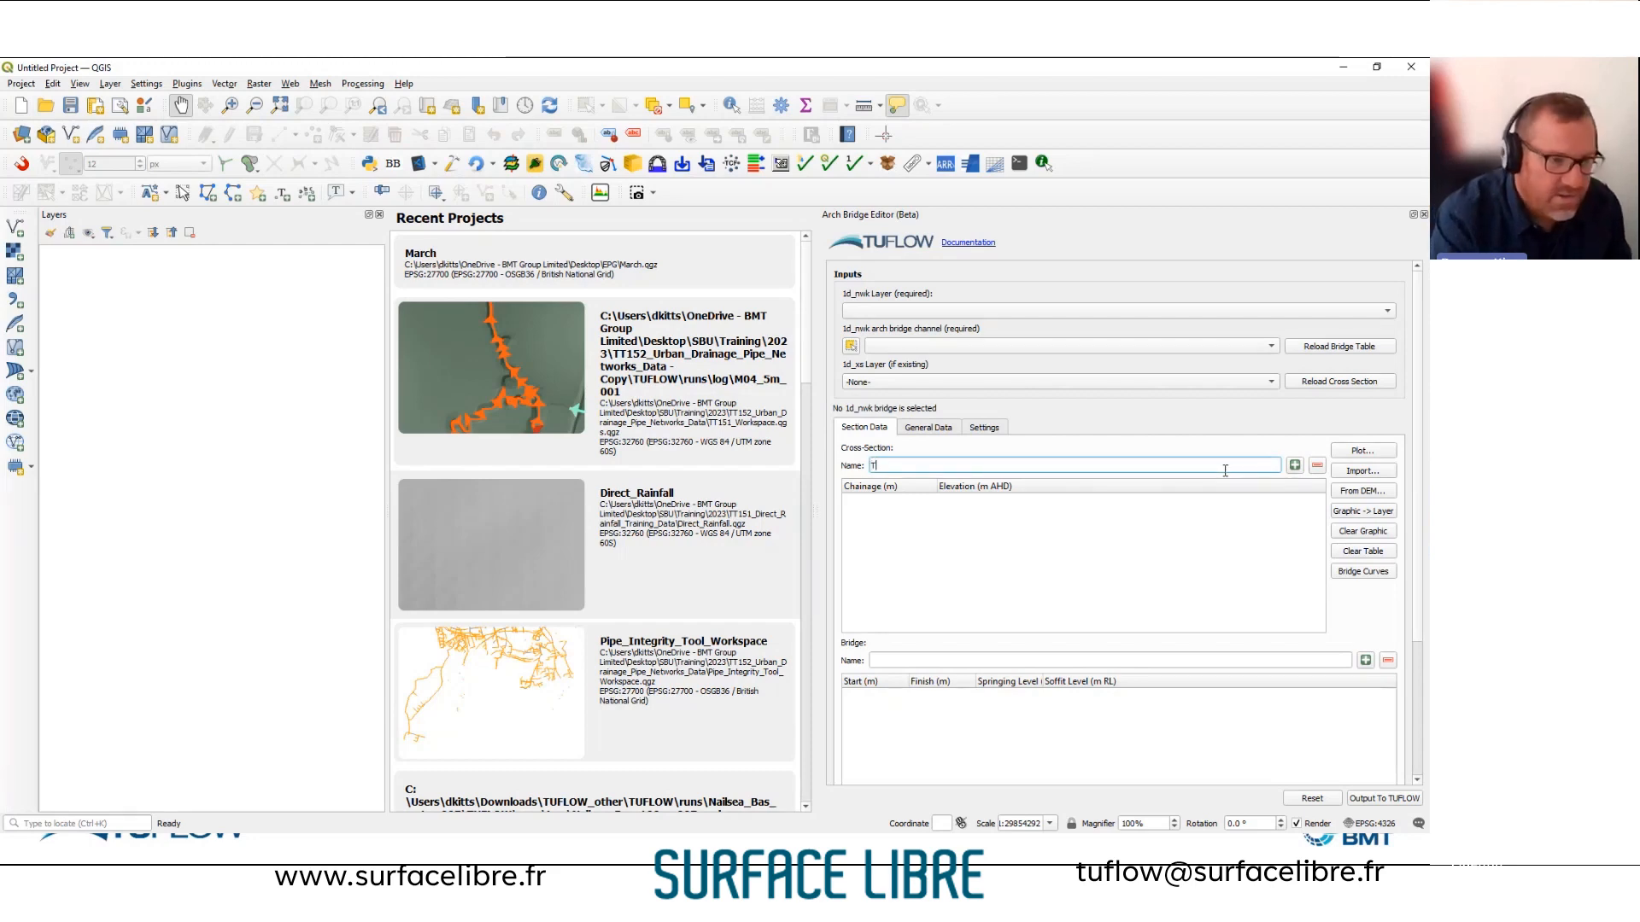
click(1295, 465)
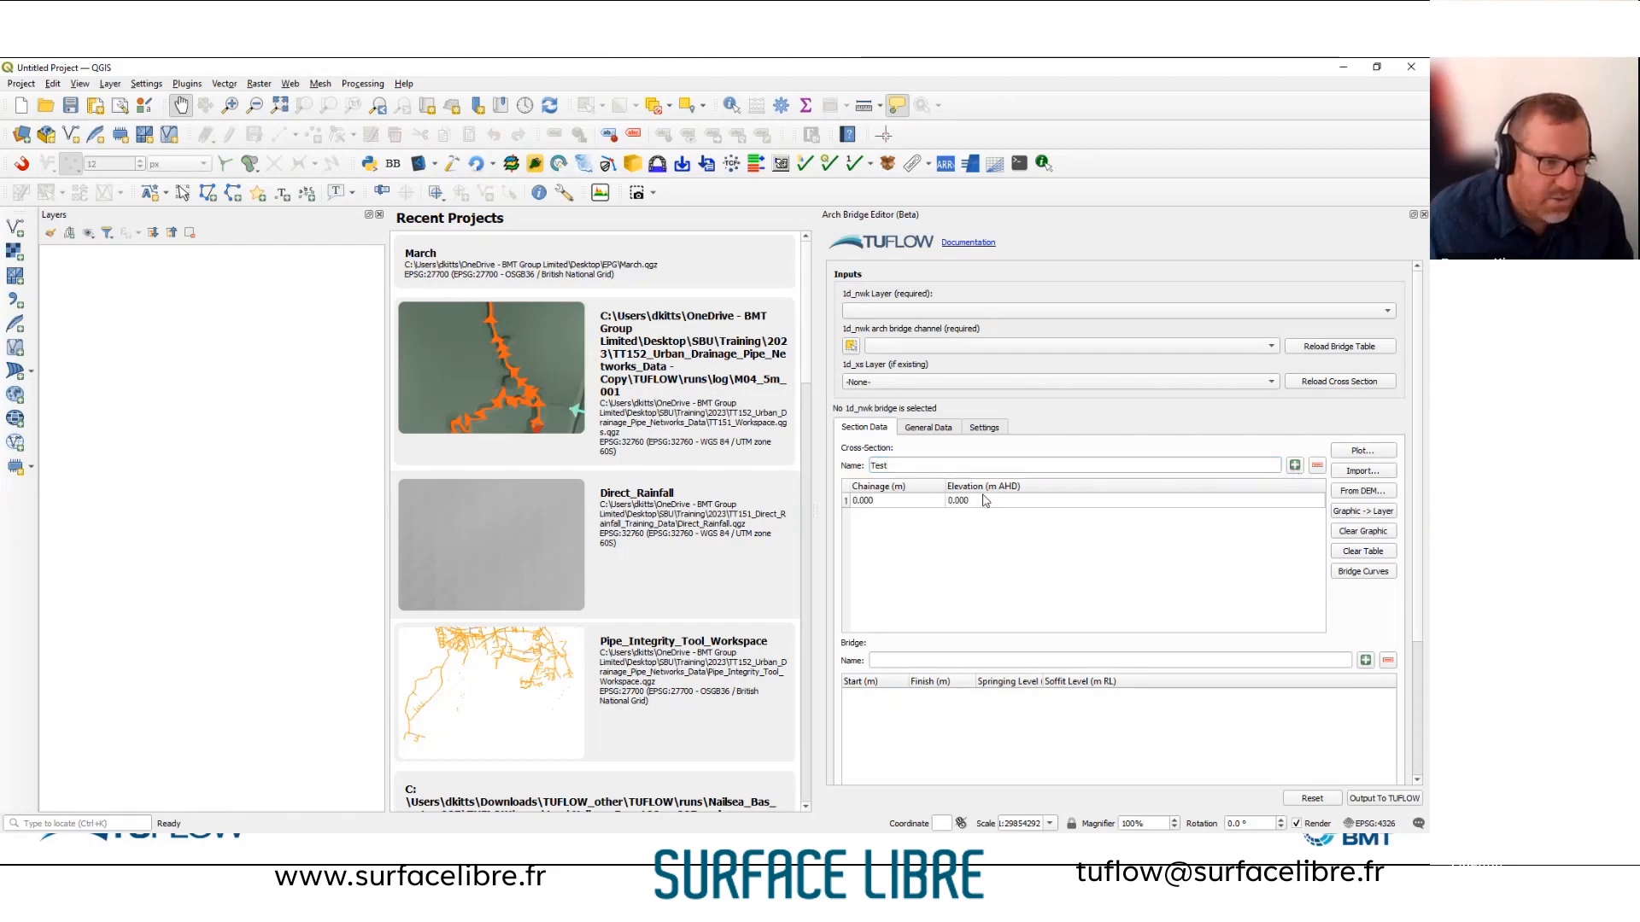
double_click(964, 501)
text(14)
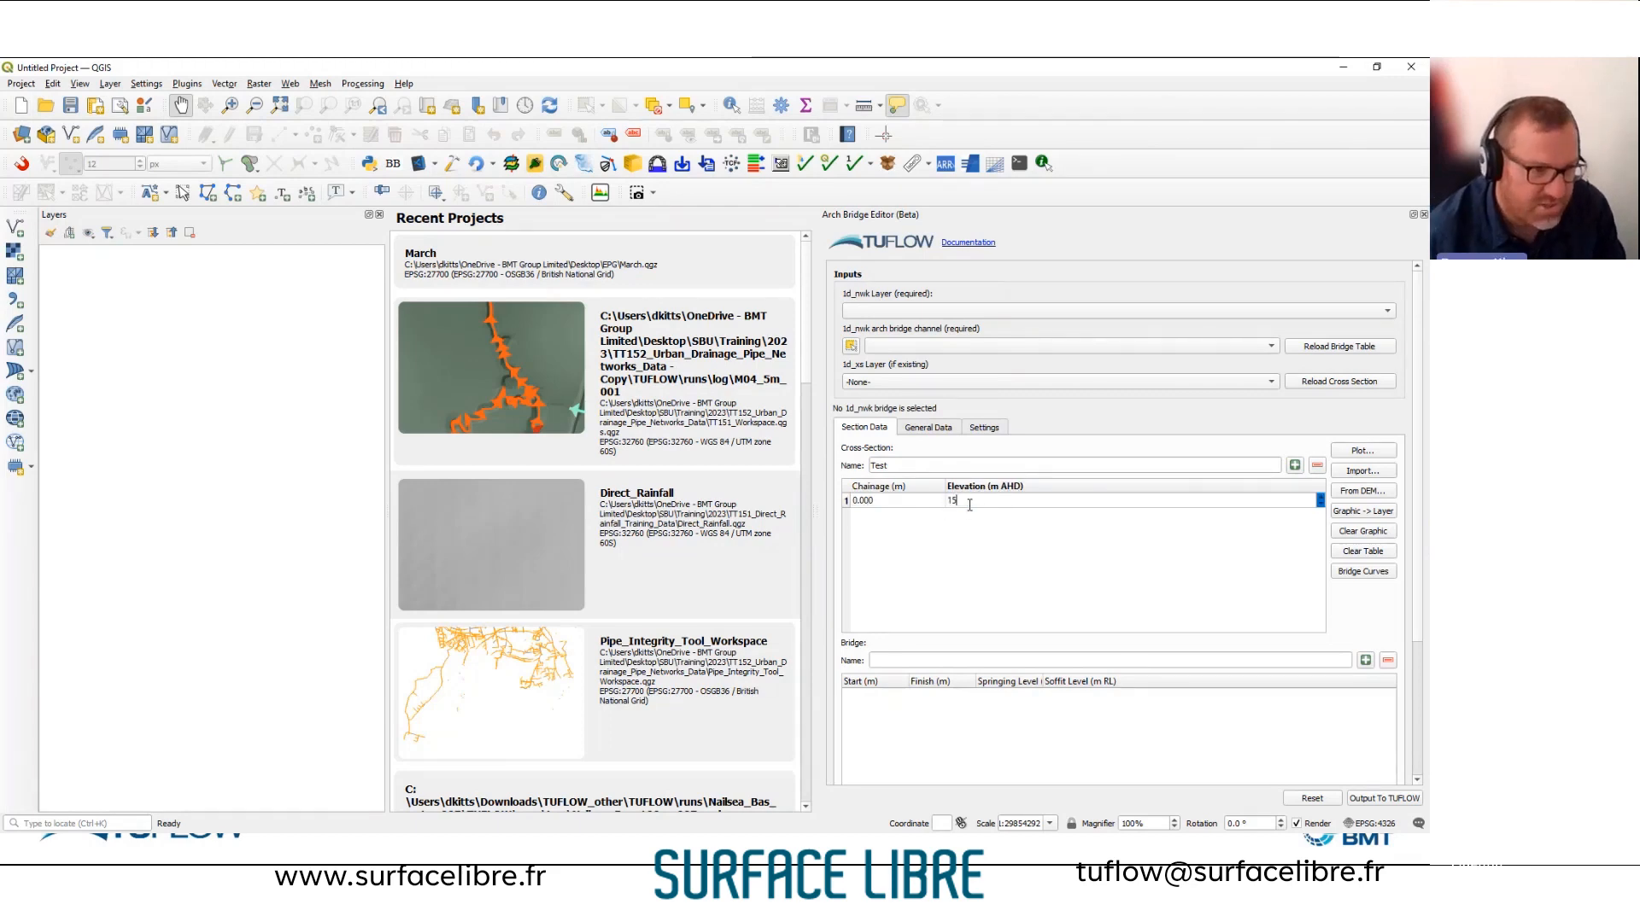
key(Return)
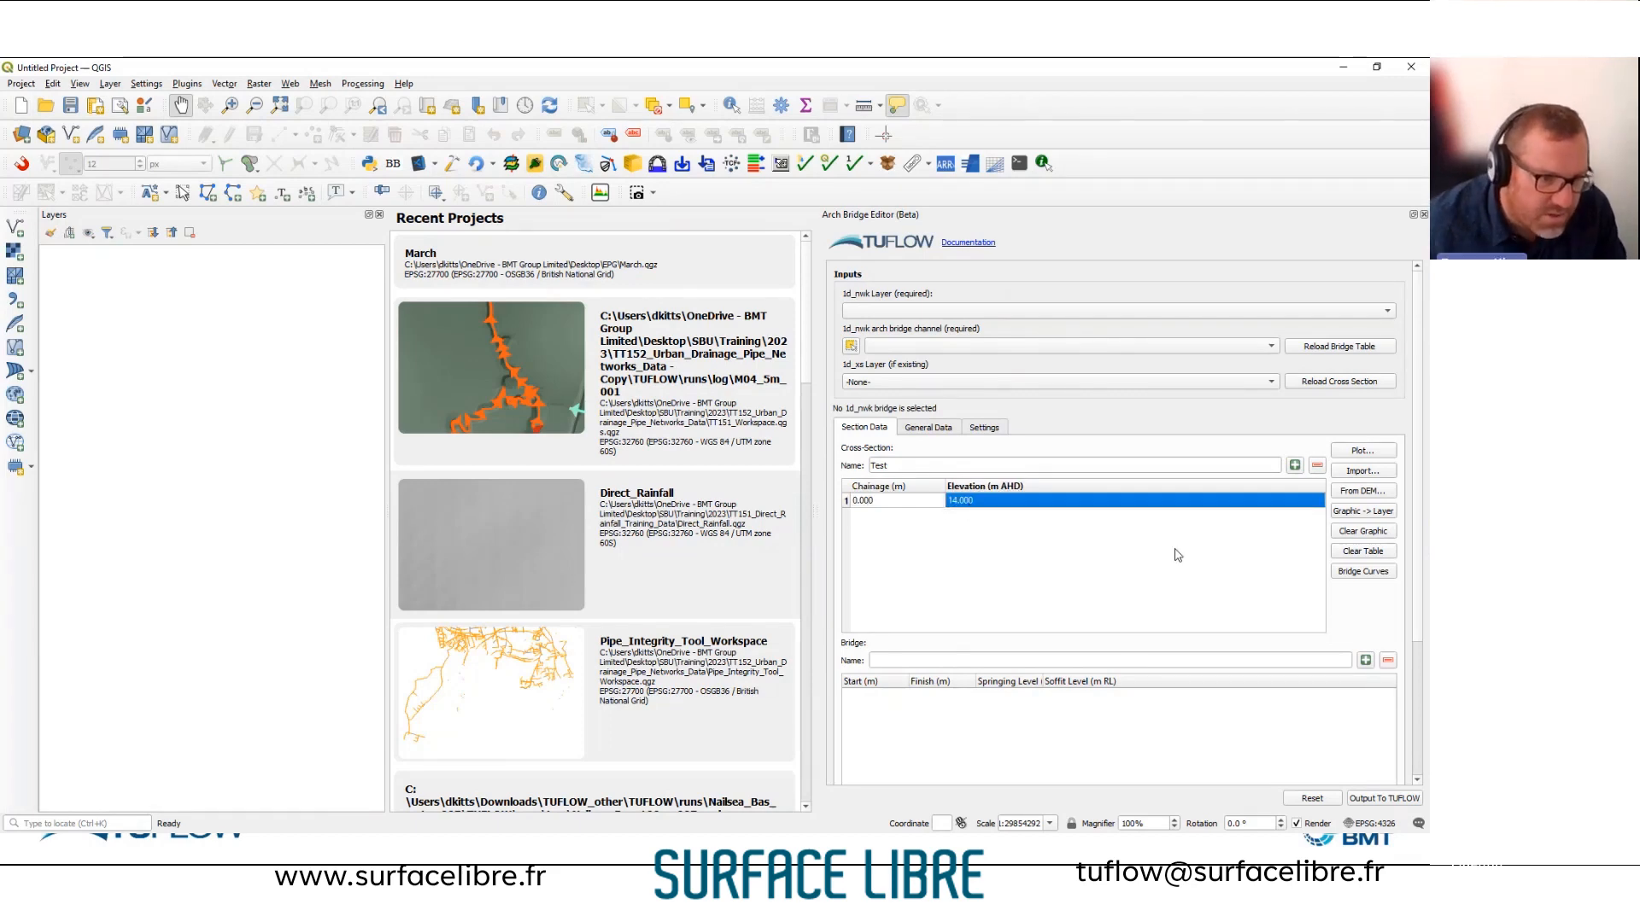
click(884, 505)
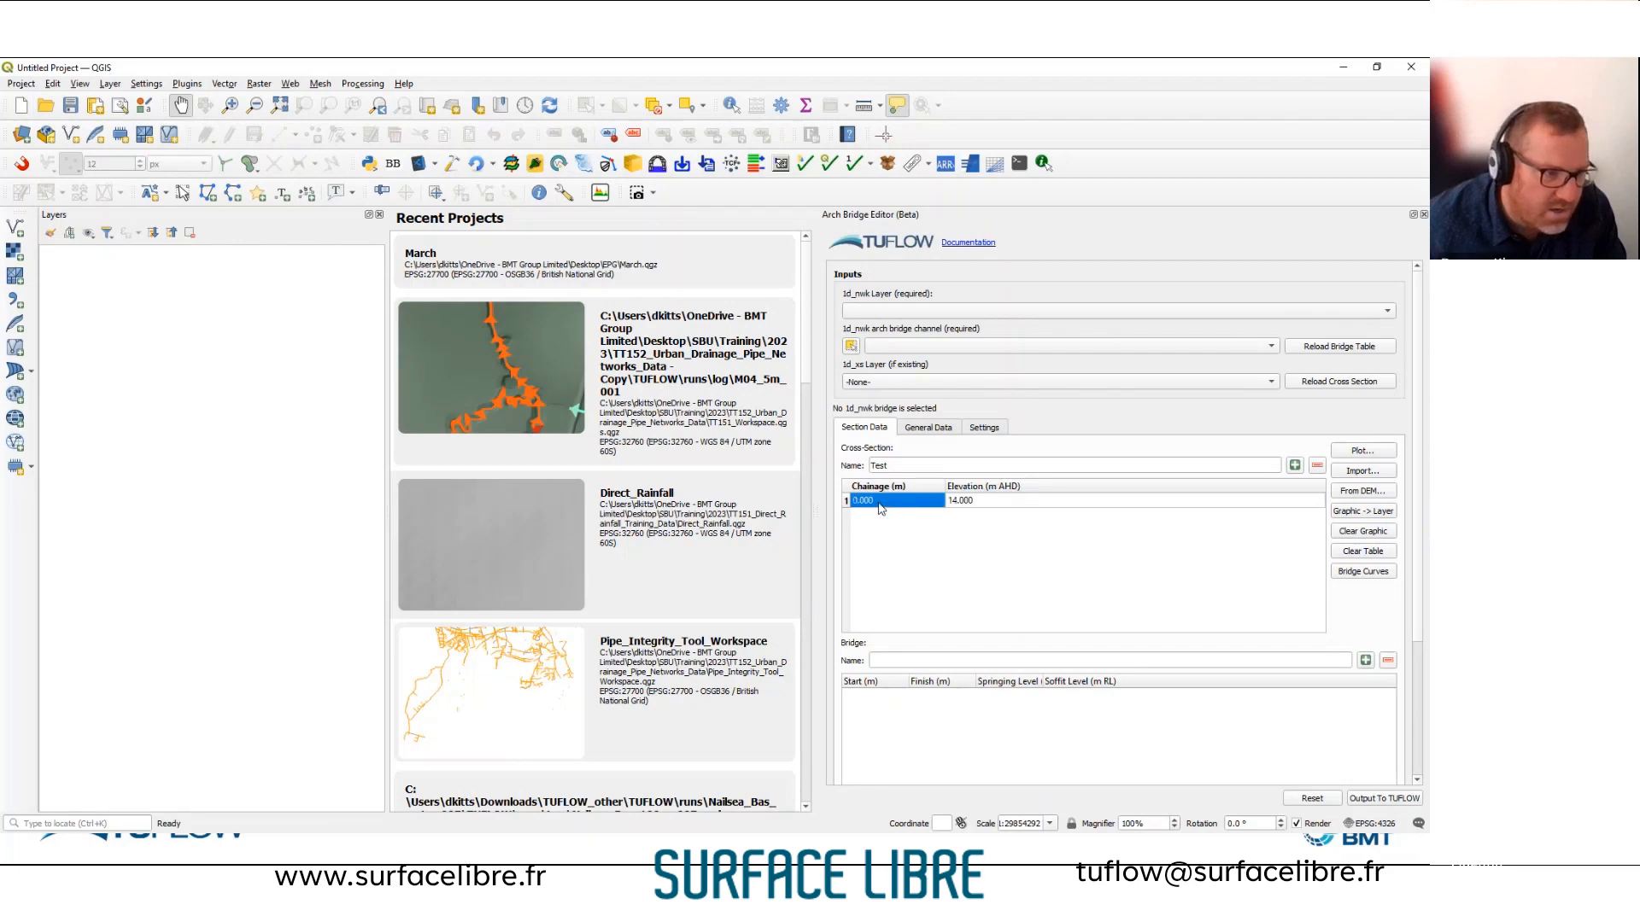
scroll(883, 507, down, 1)
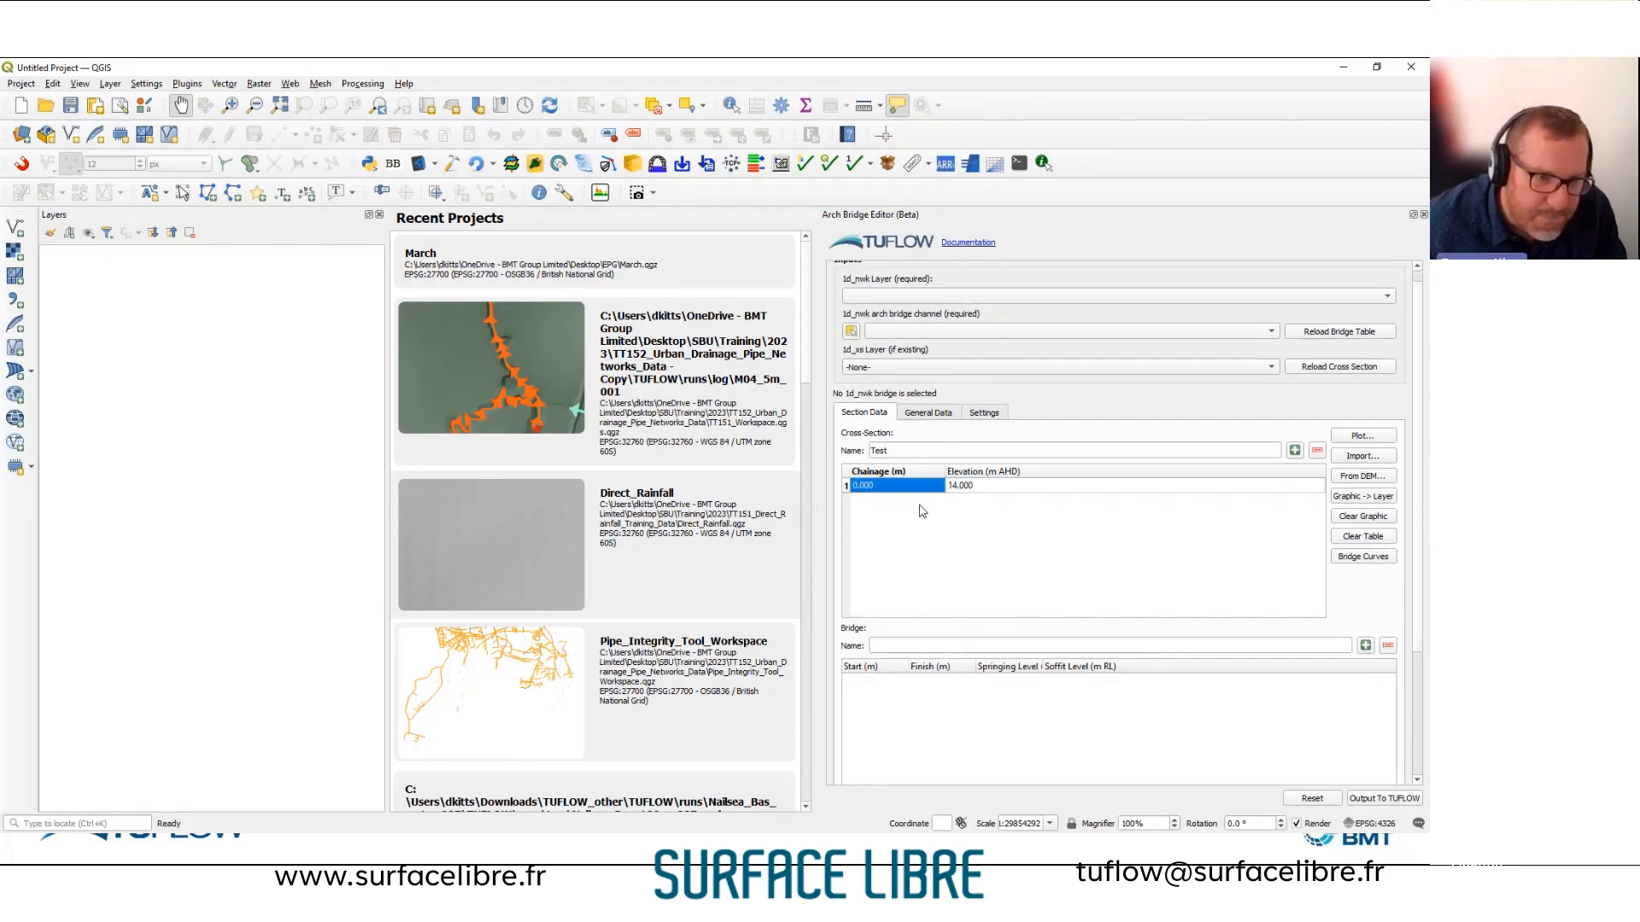
double_click(902, 486)
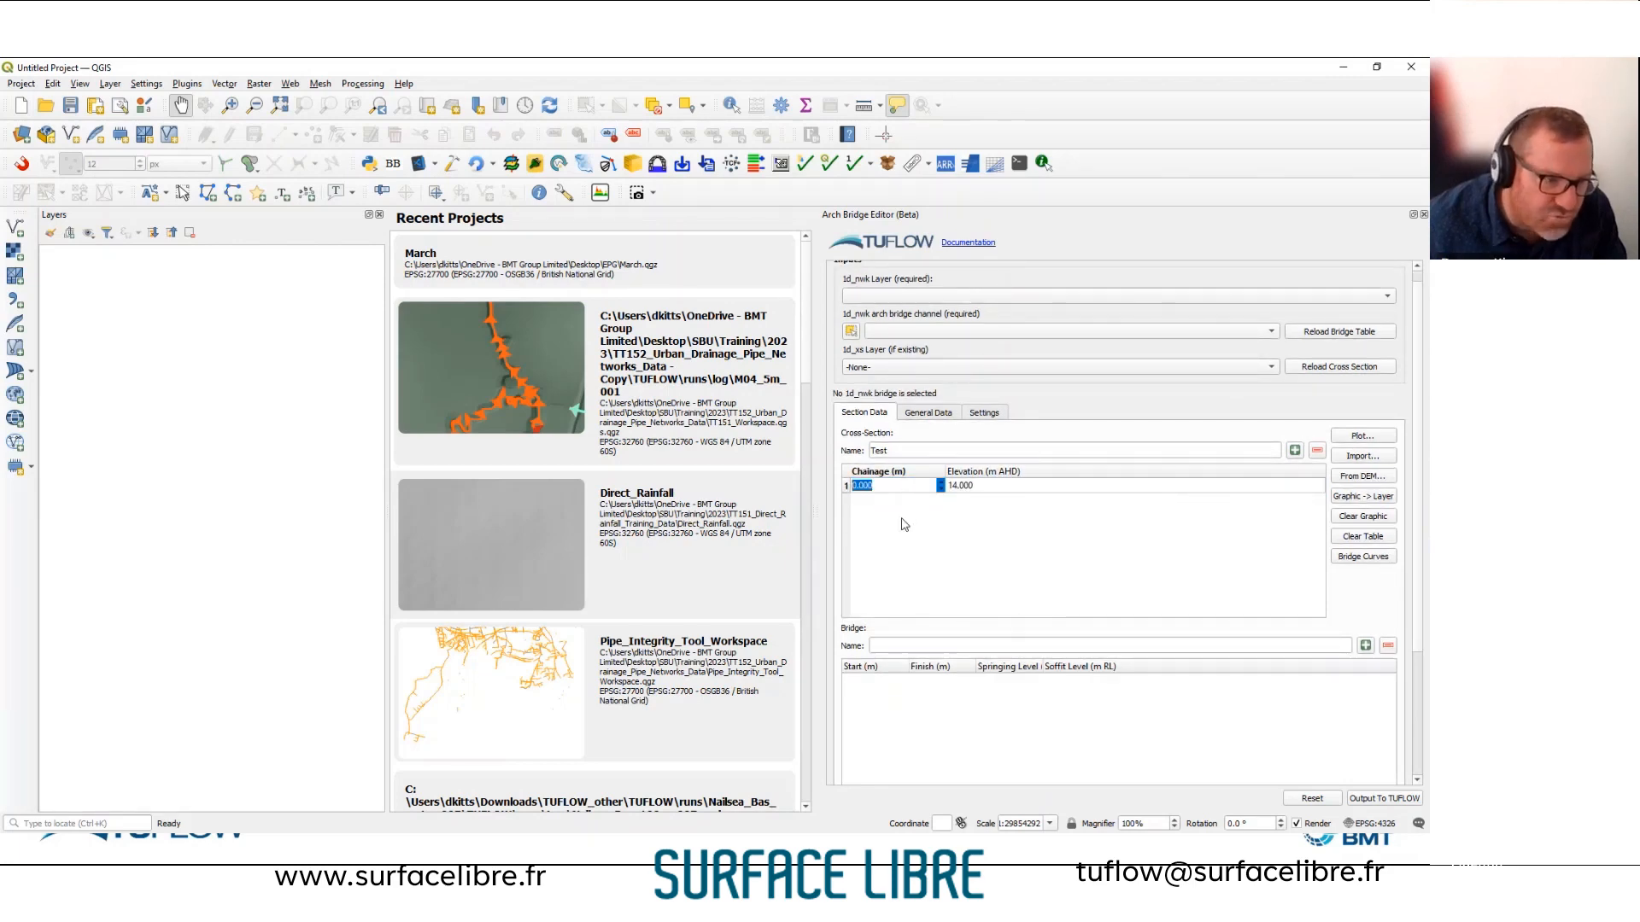
double_click(969, 486)
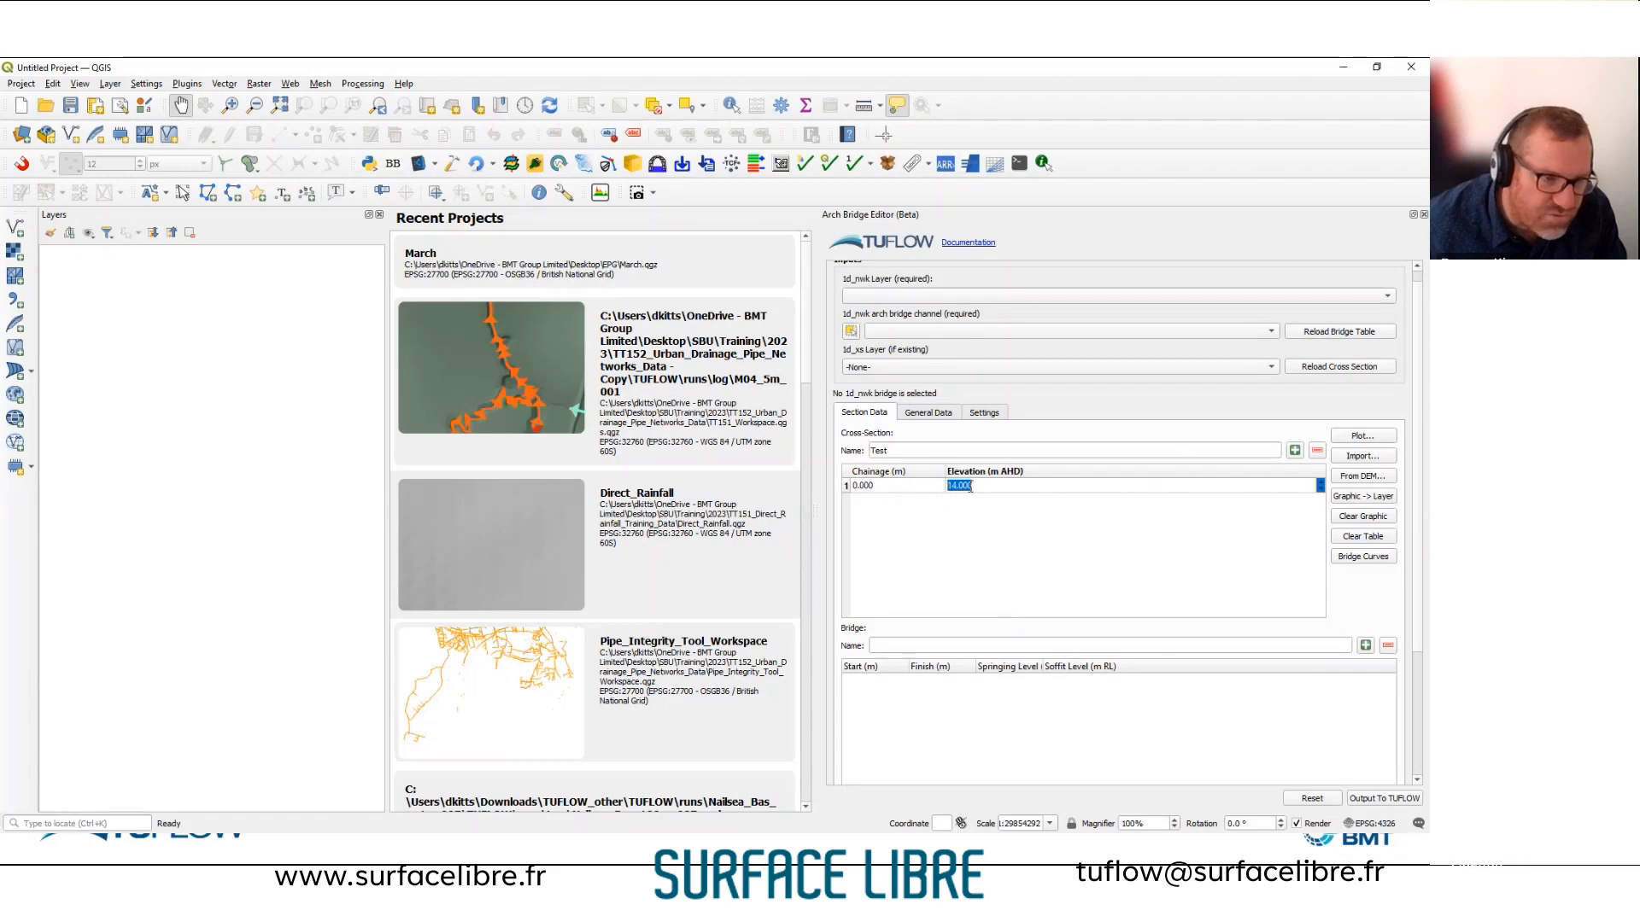
right_click(1042, 487)
click(945, 522)
double_click(890, 485)
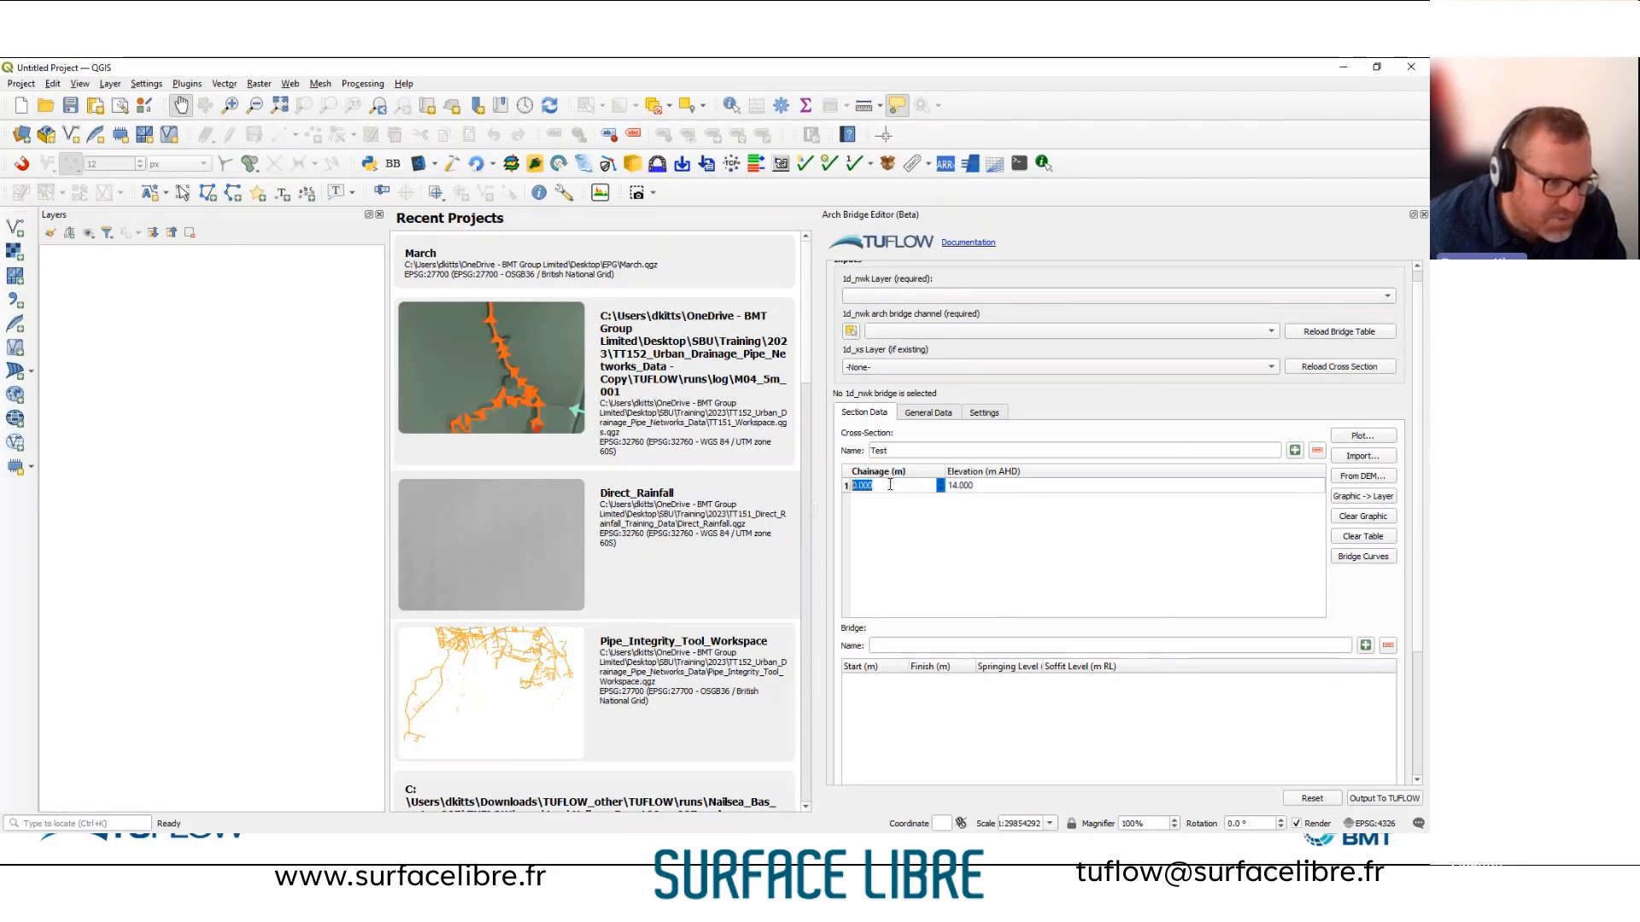
right_click(941, 487)
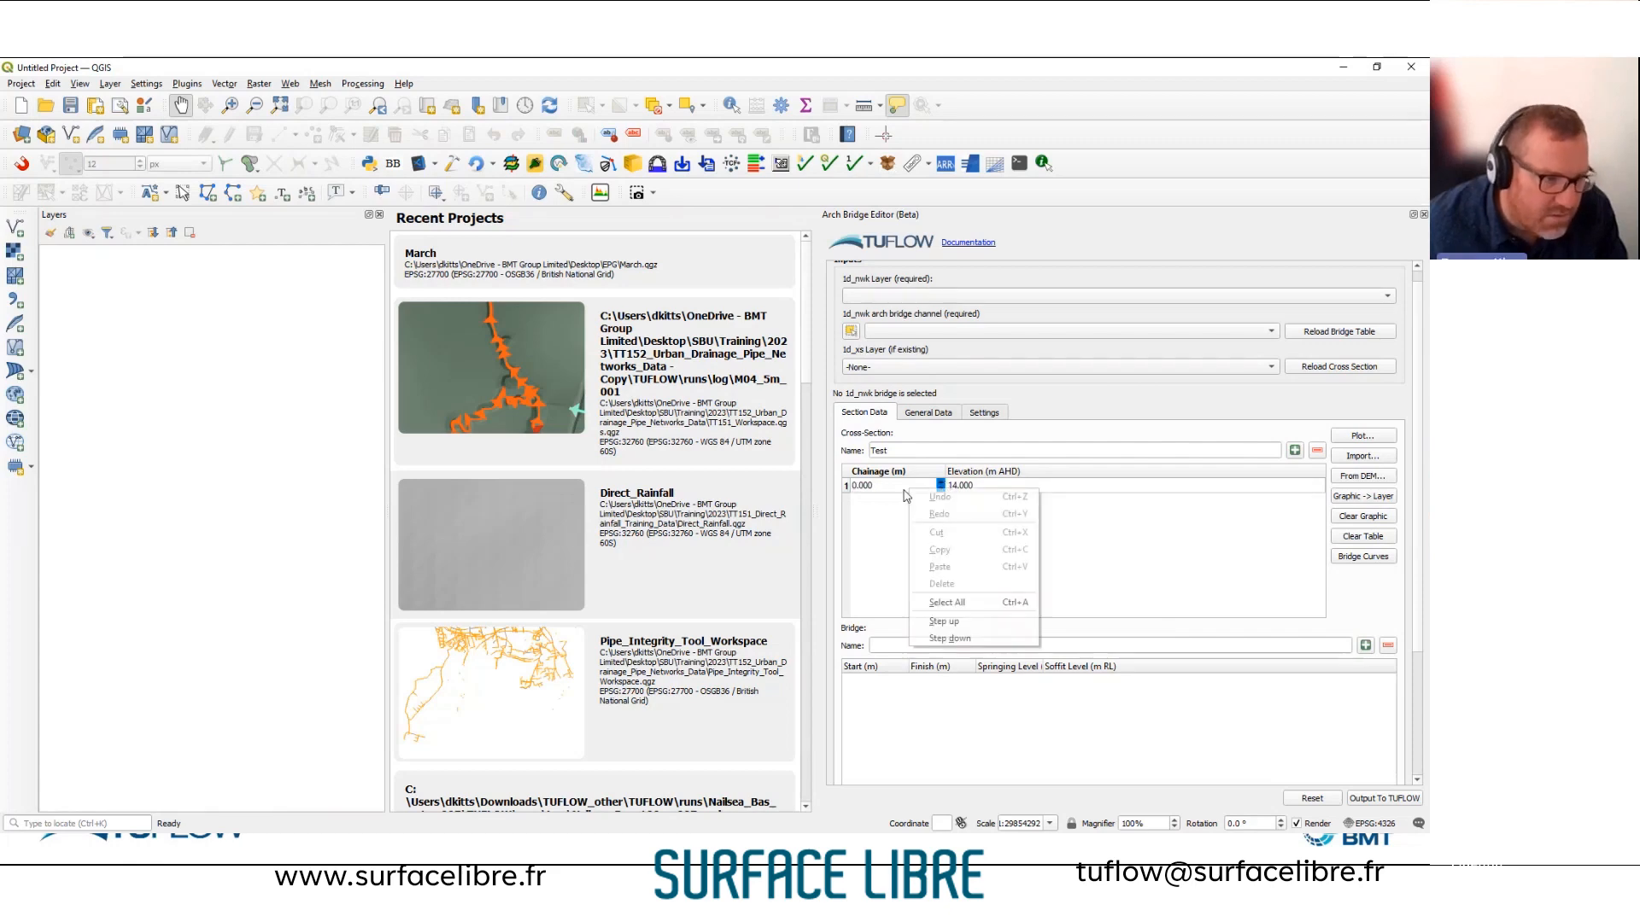
Insert three more rows below the first row of the cross-section table.
click(848, 485)
right_click(848, 485)
click(874, 502)
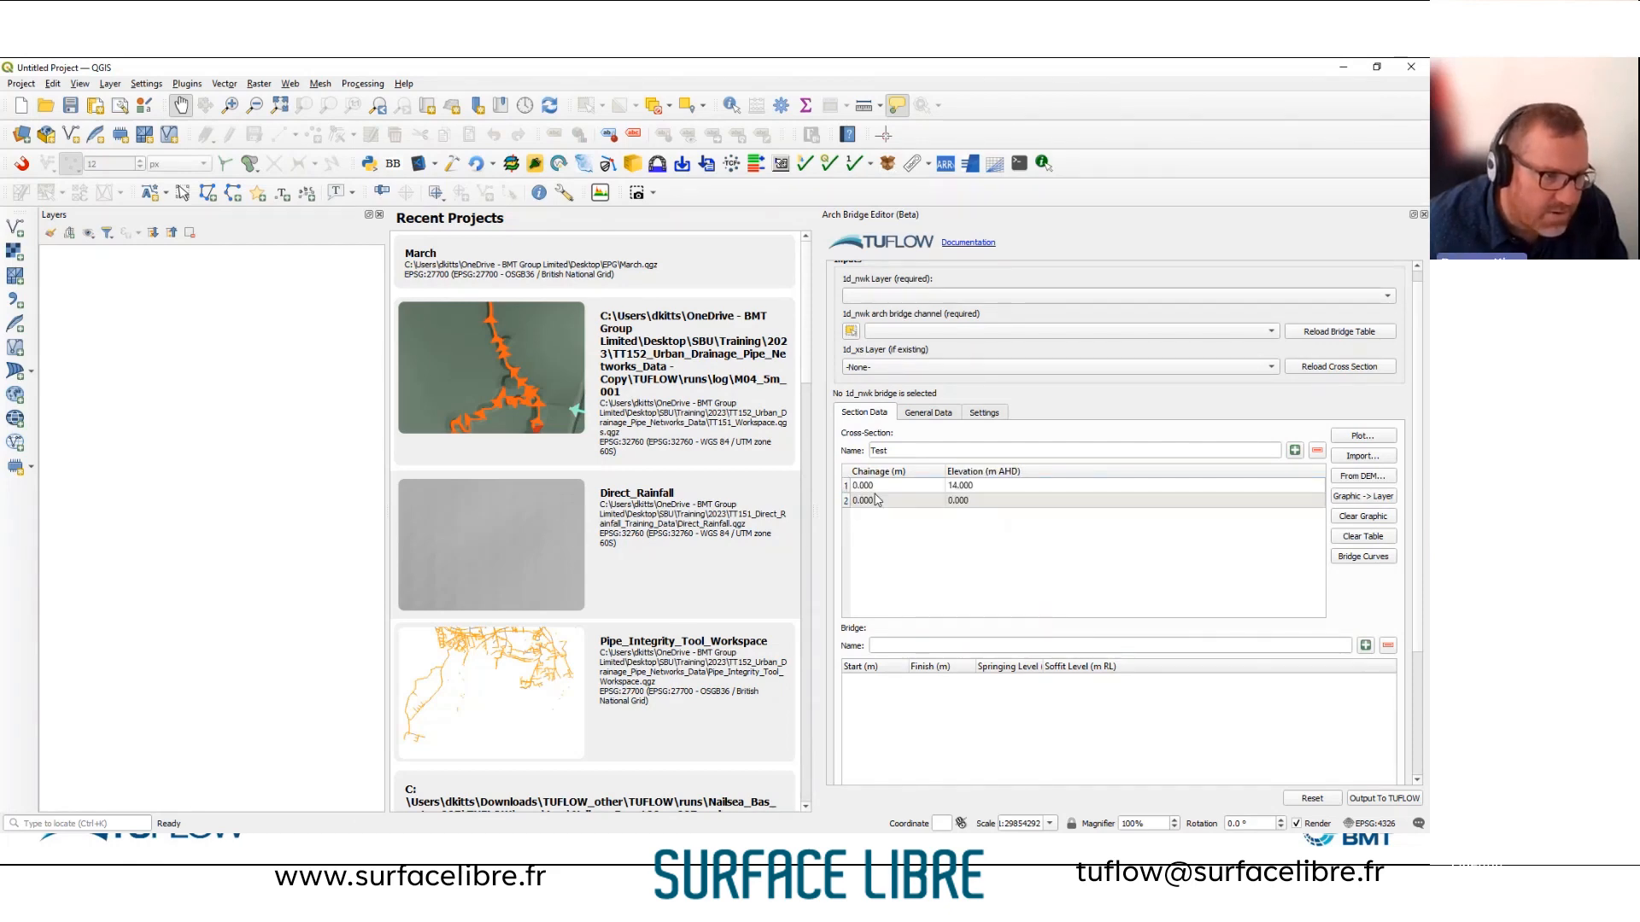
right_click(848, 500)
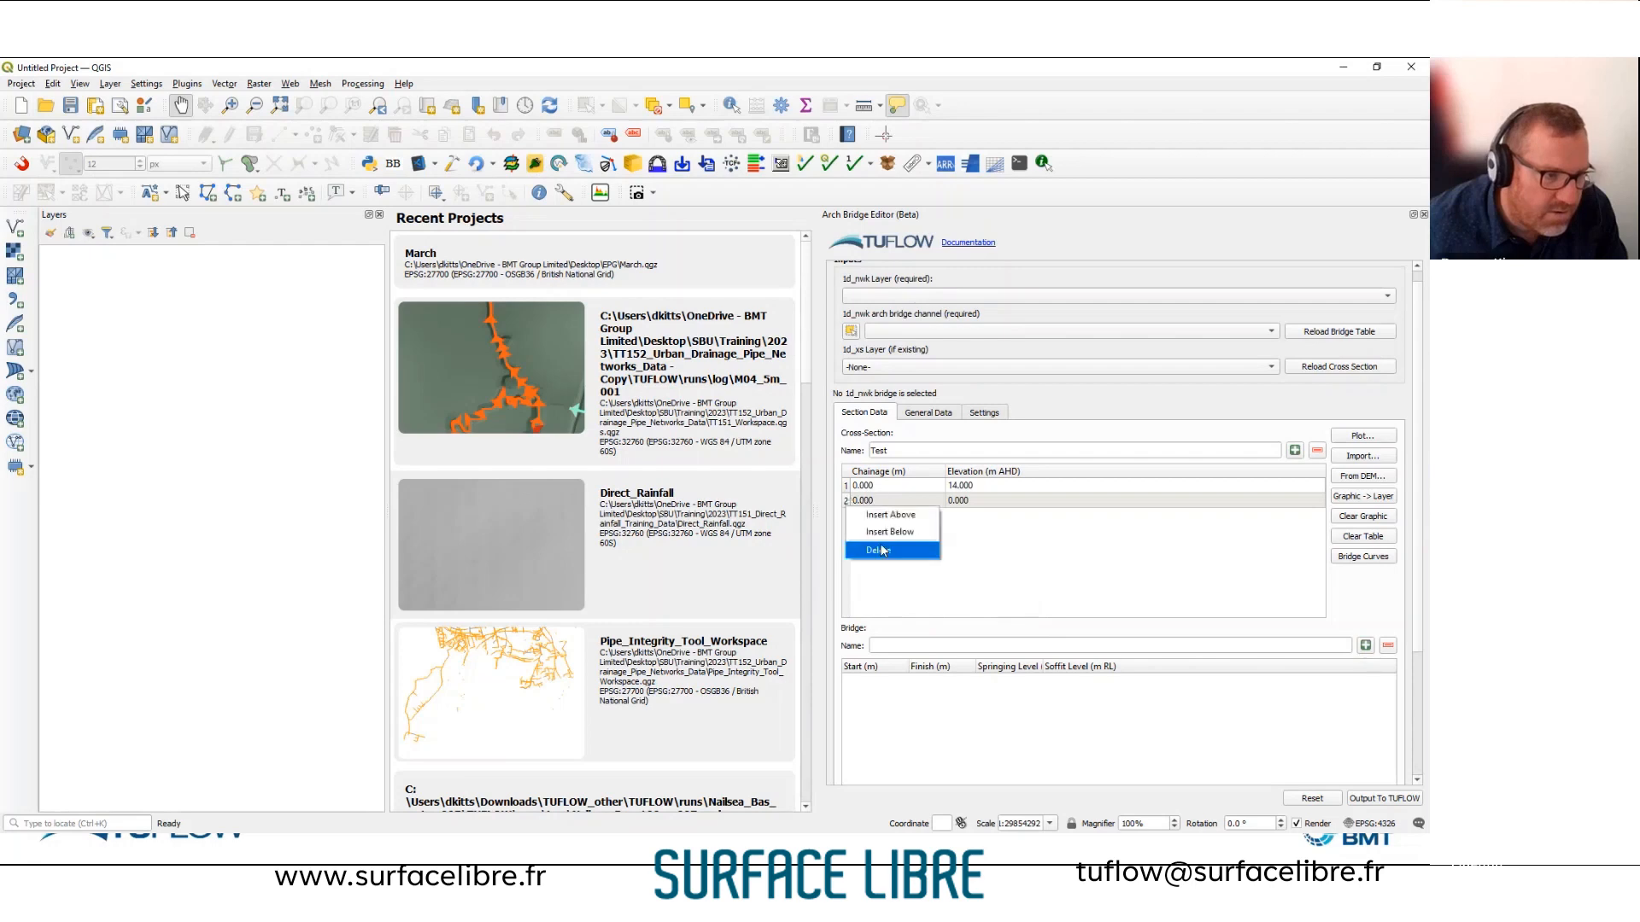
click(882, 519)
right_click(848, 522)
click(845, 501)
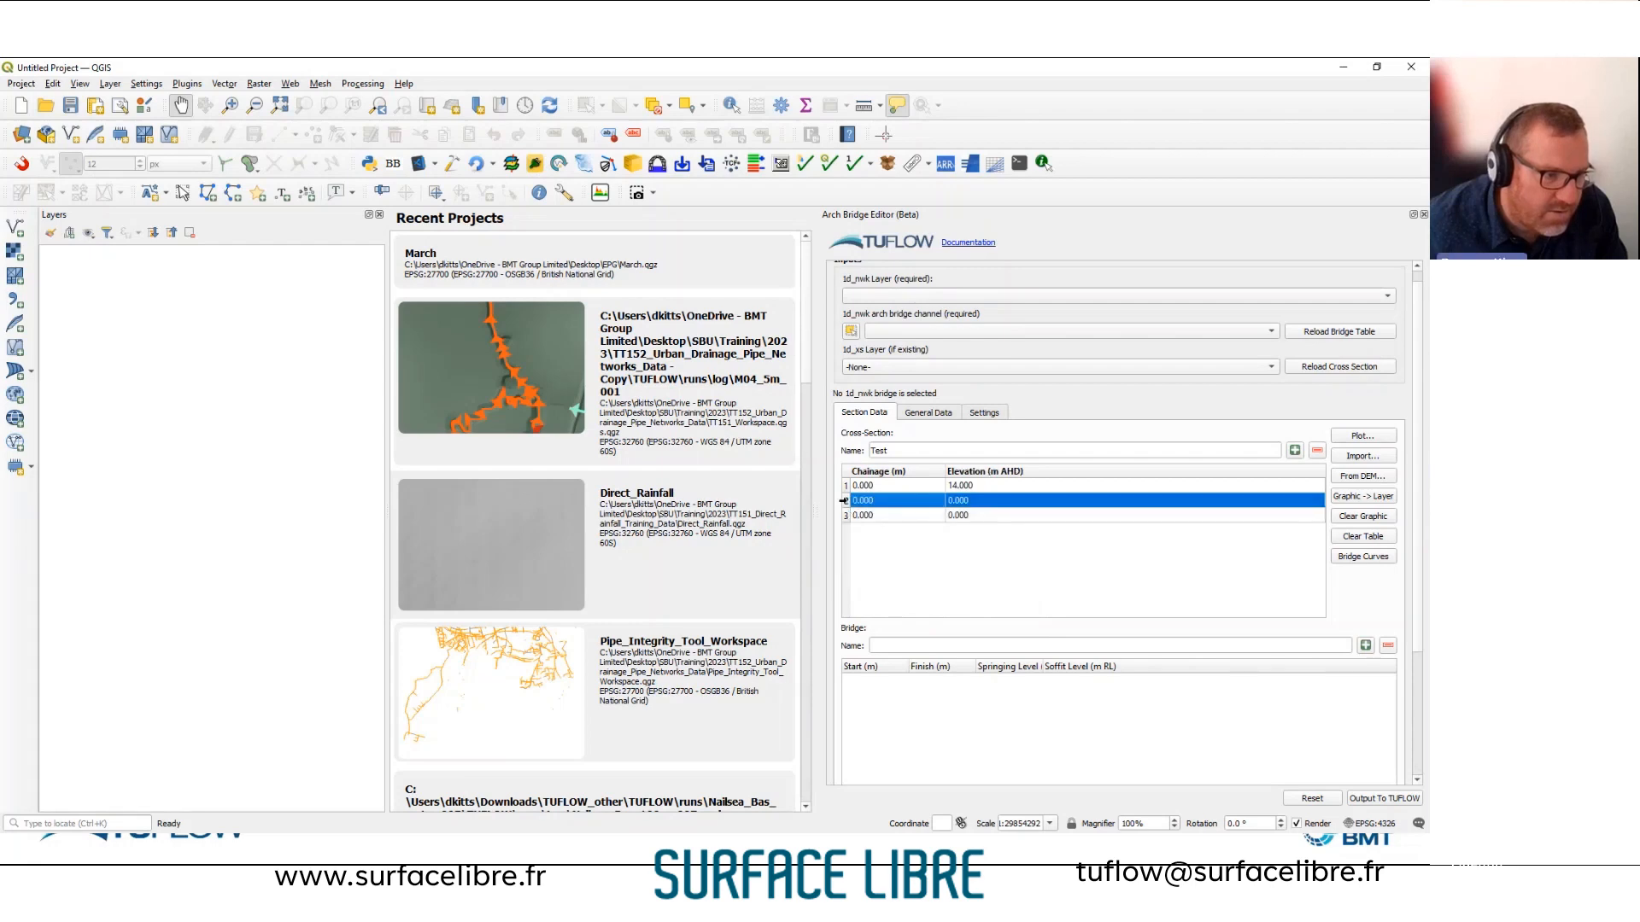
shift+click(846, 515)
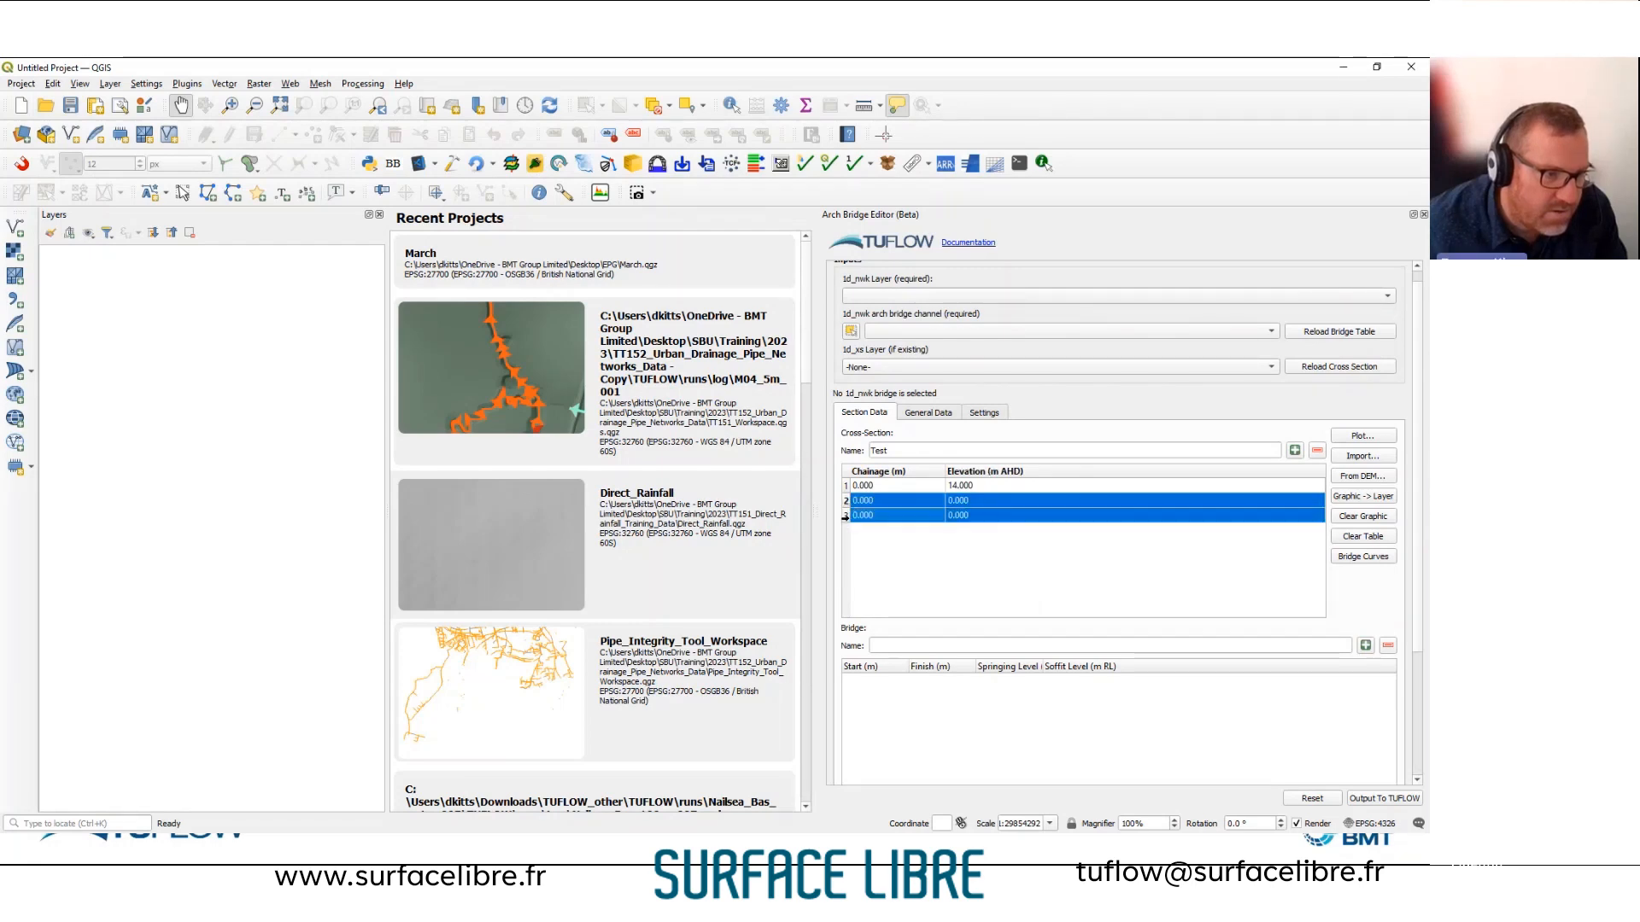
right_click(845, 522)
click(890, 552)
Set the elevation of the fourth cross-section row to 14 m.
double_click(889, 487)
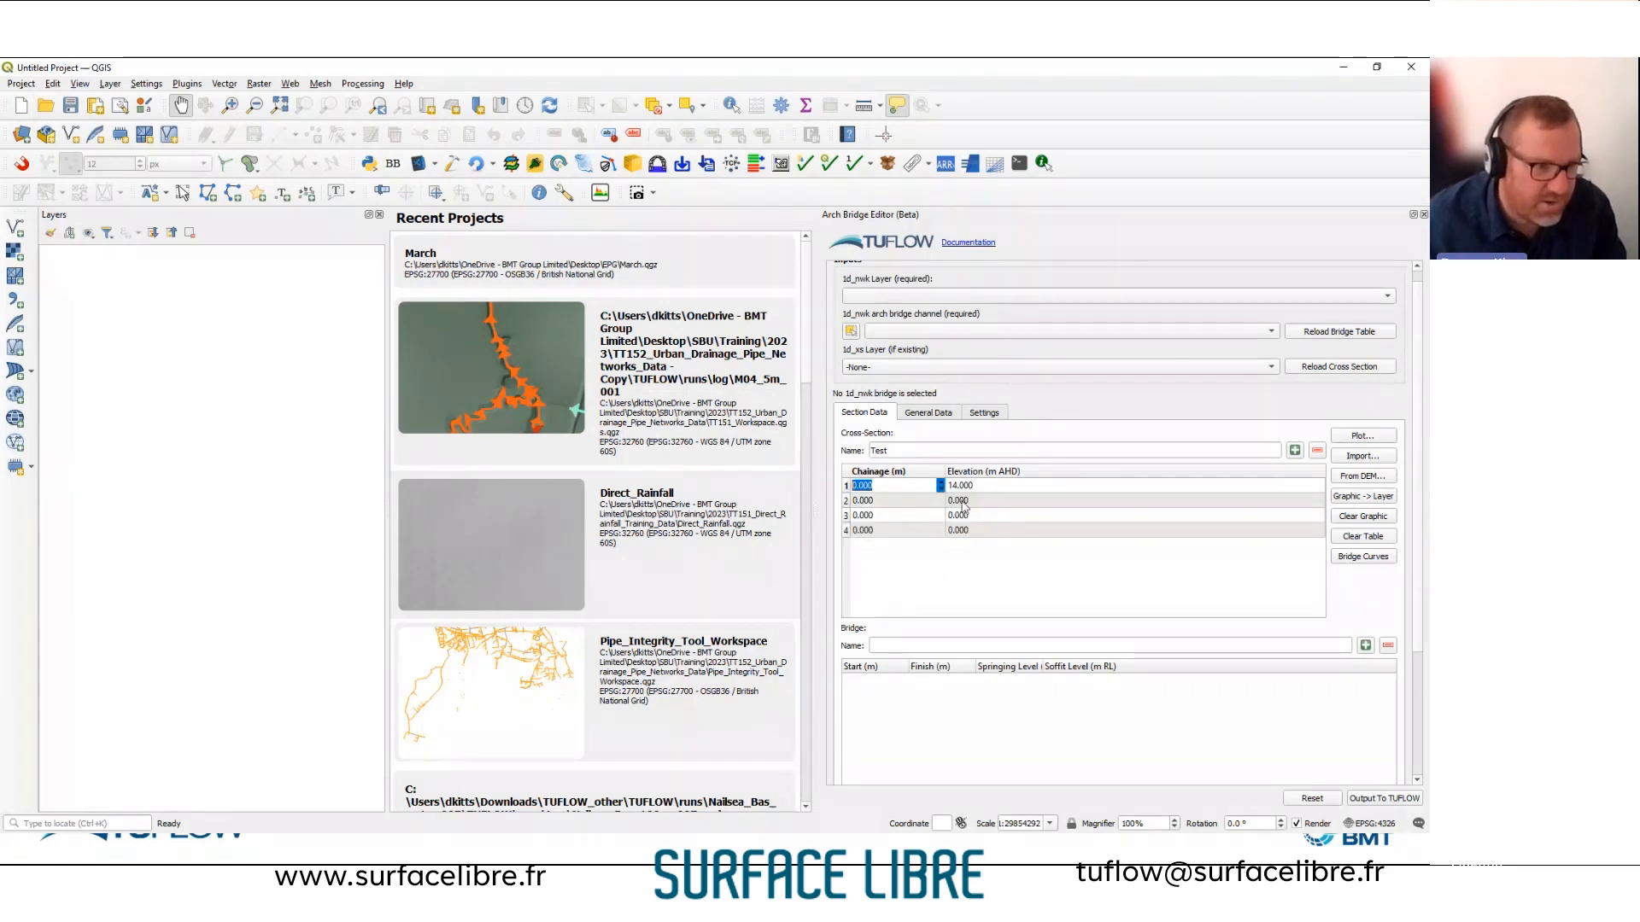
click(974, 531)
double_click(971, 531)
text(14)
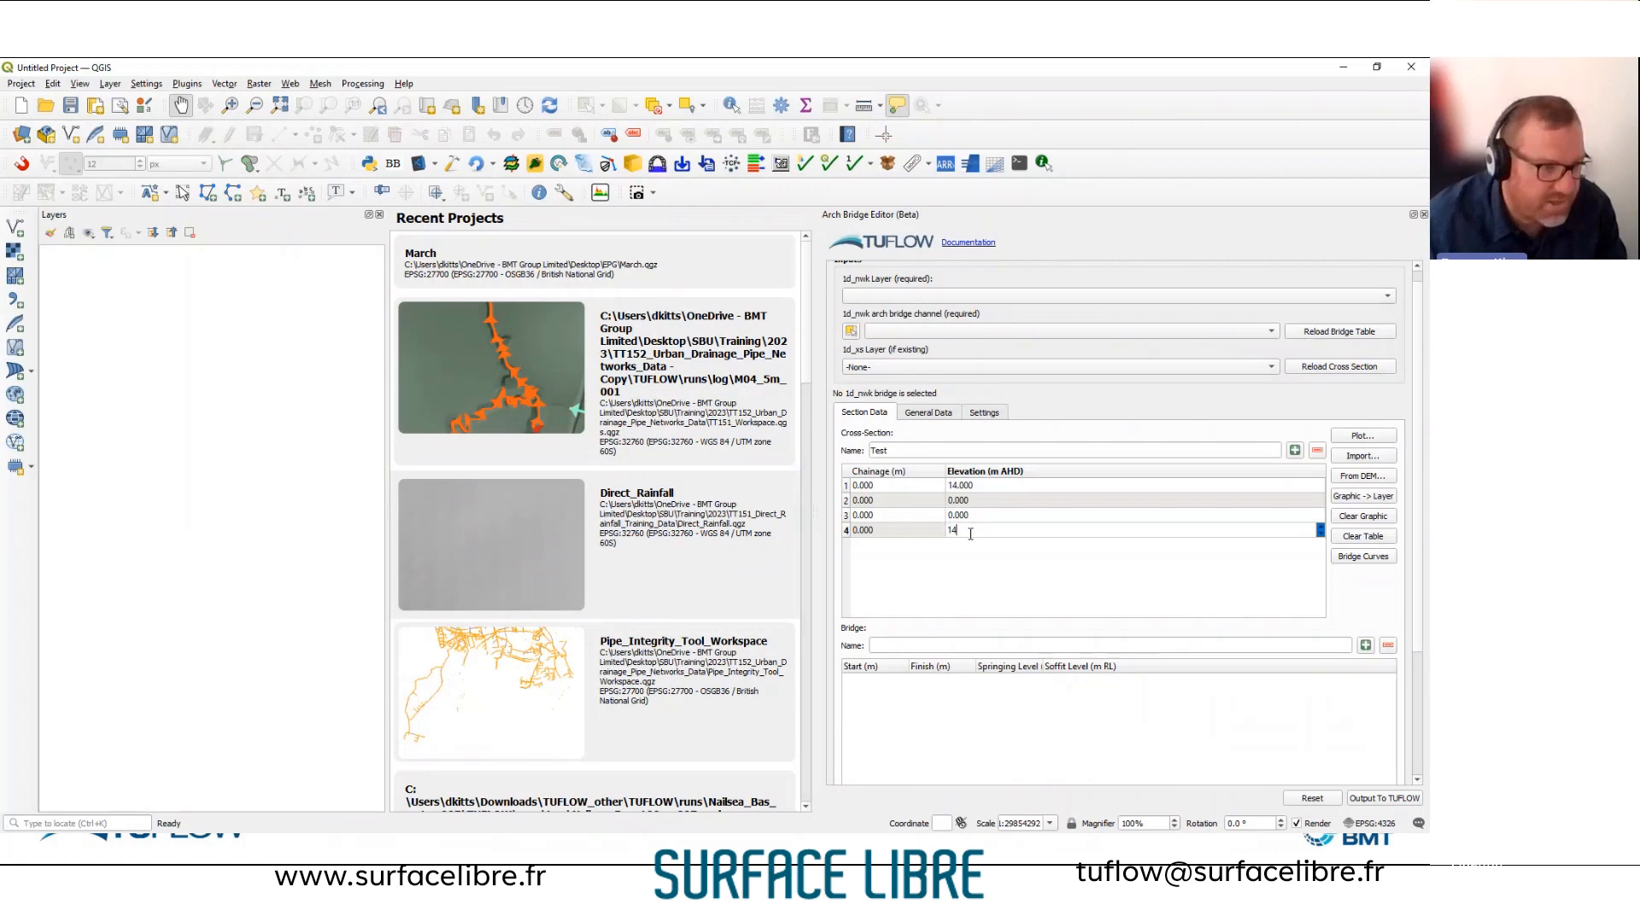
Set the chainages of cross-section rows 2, 3 and 4 to 1, 9 and 10 m.
double_click(865, 501)
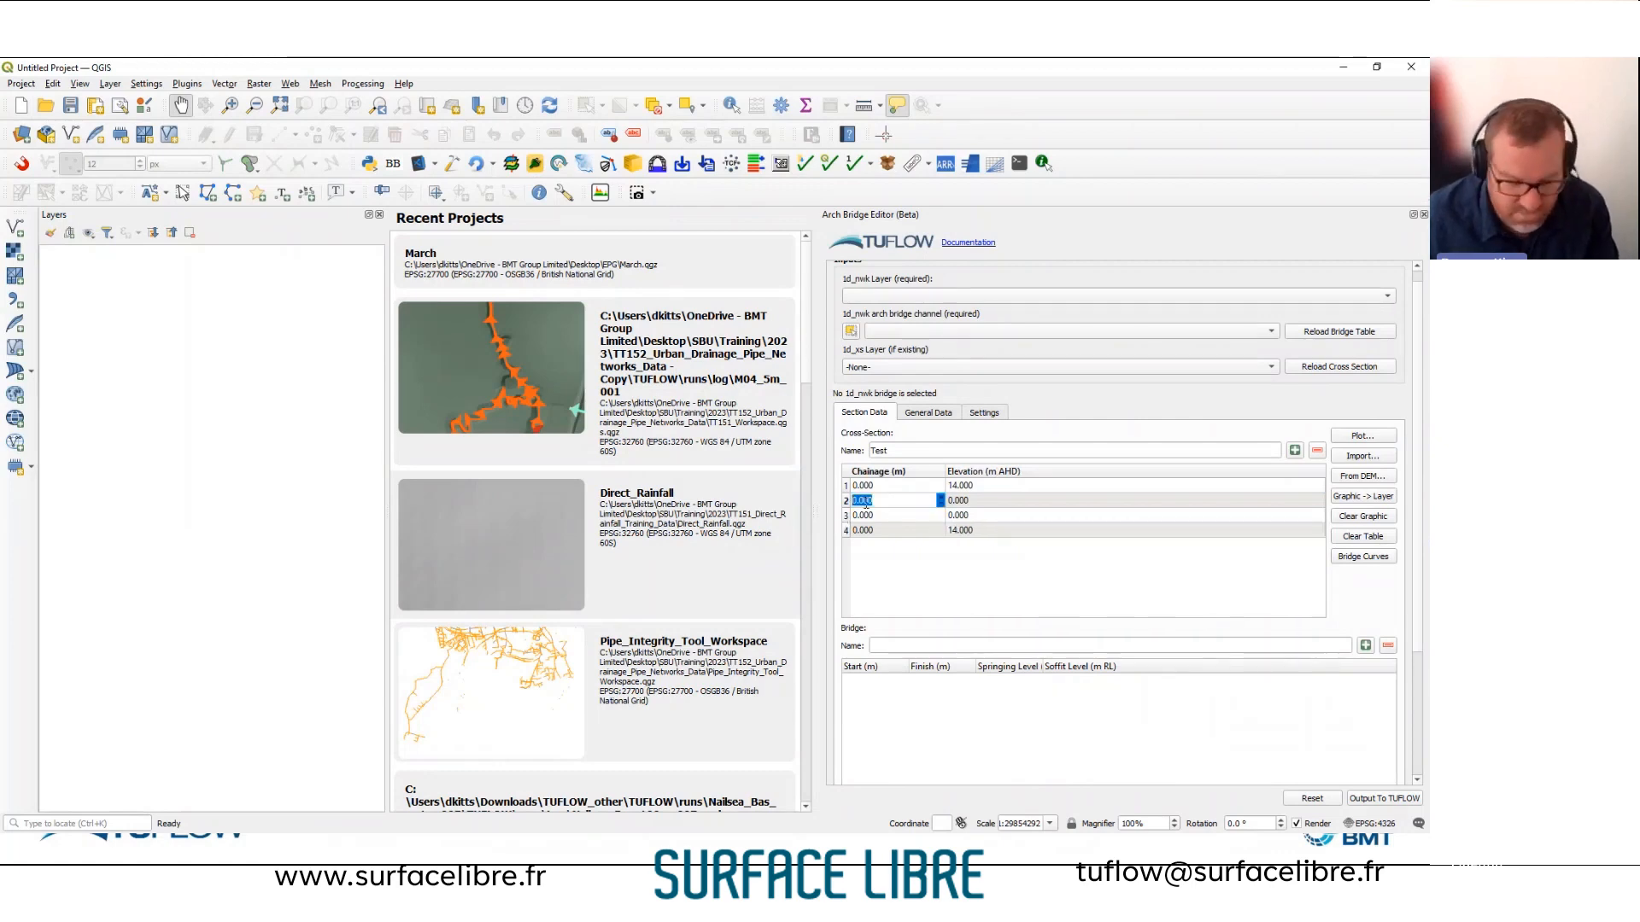
text(1)
double_click(863, 515)
text(9)
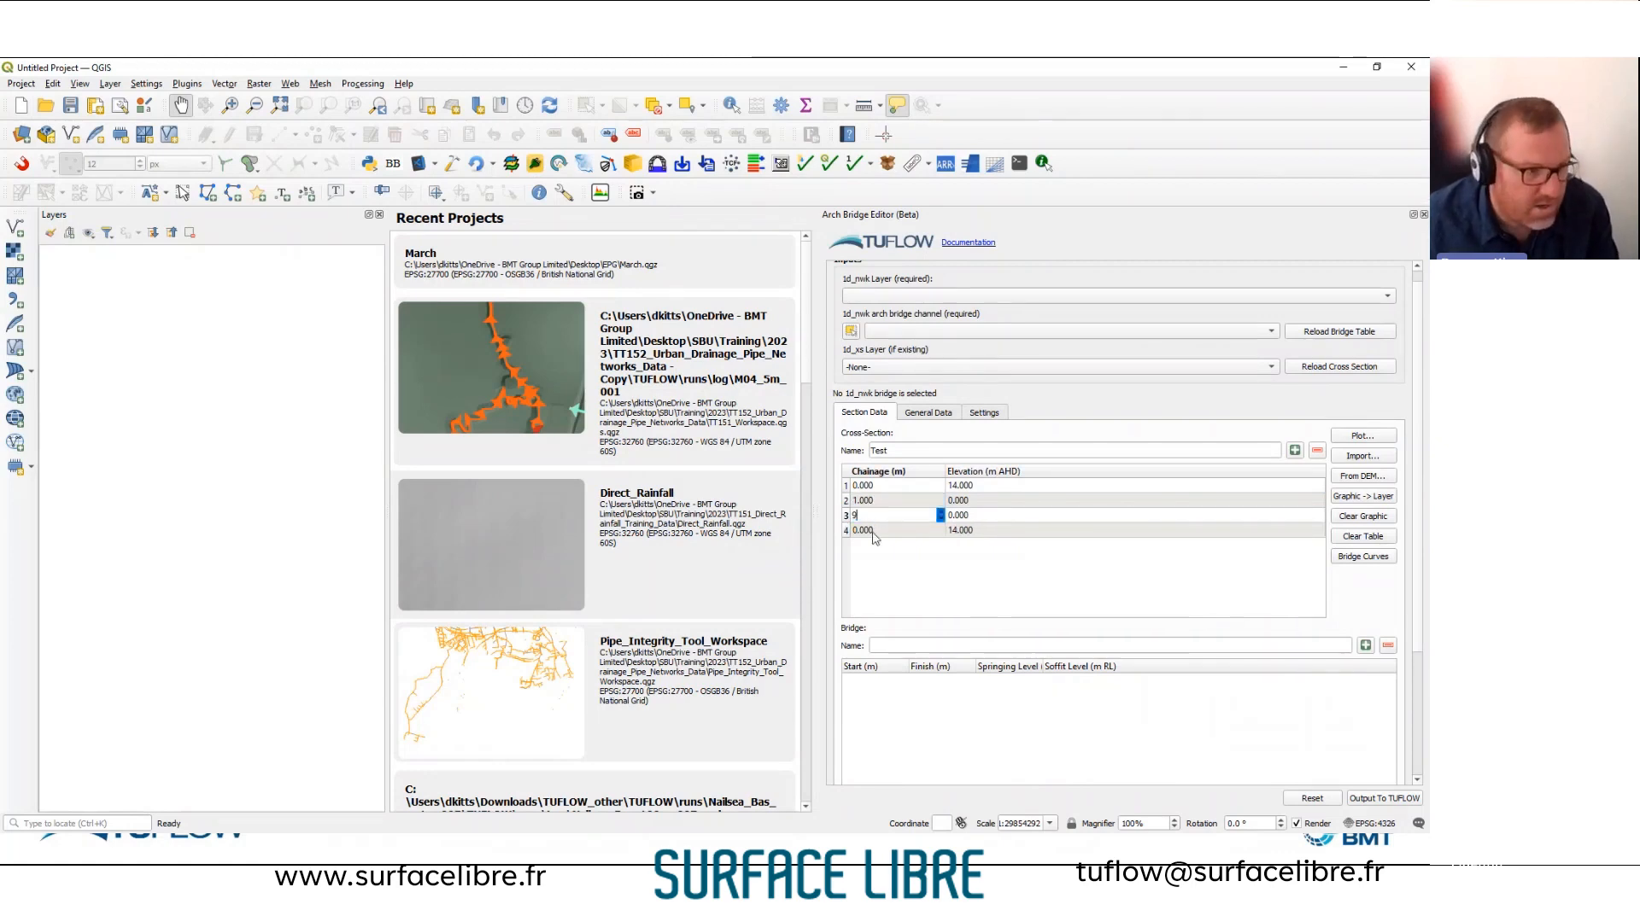
double_click(870, 530)
text(10)
key(Return)
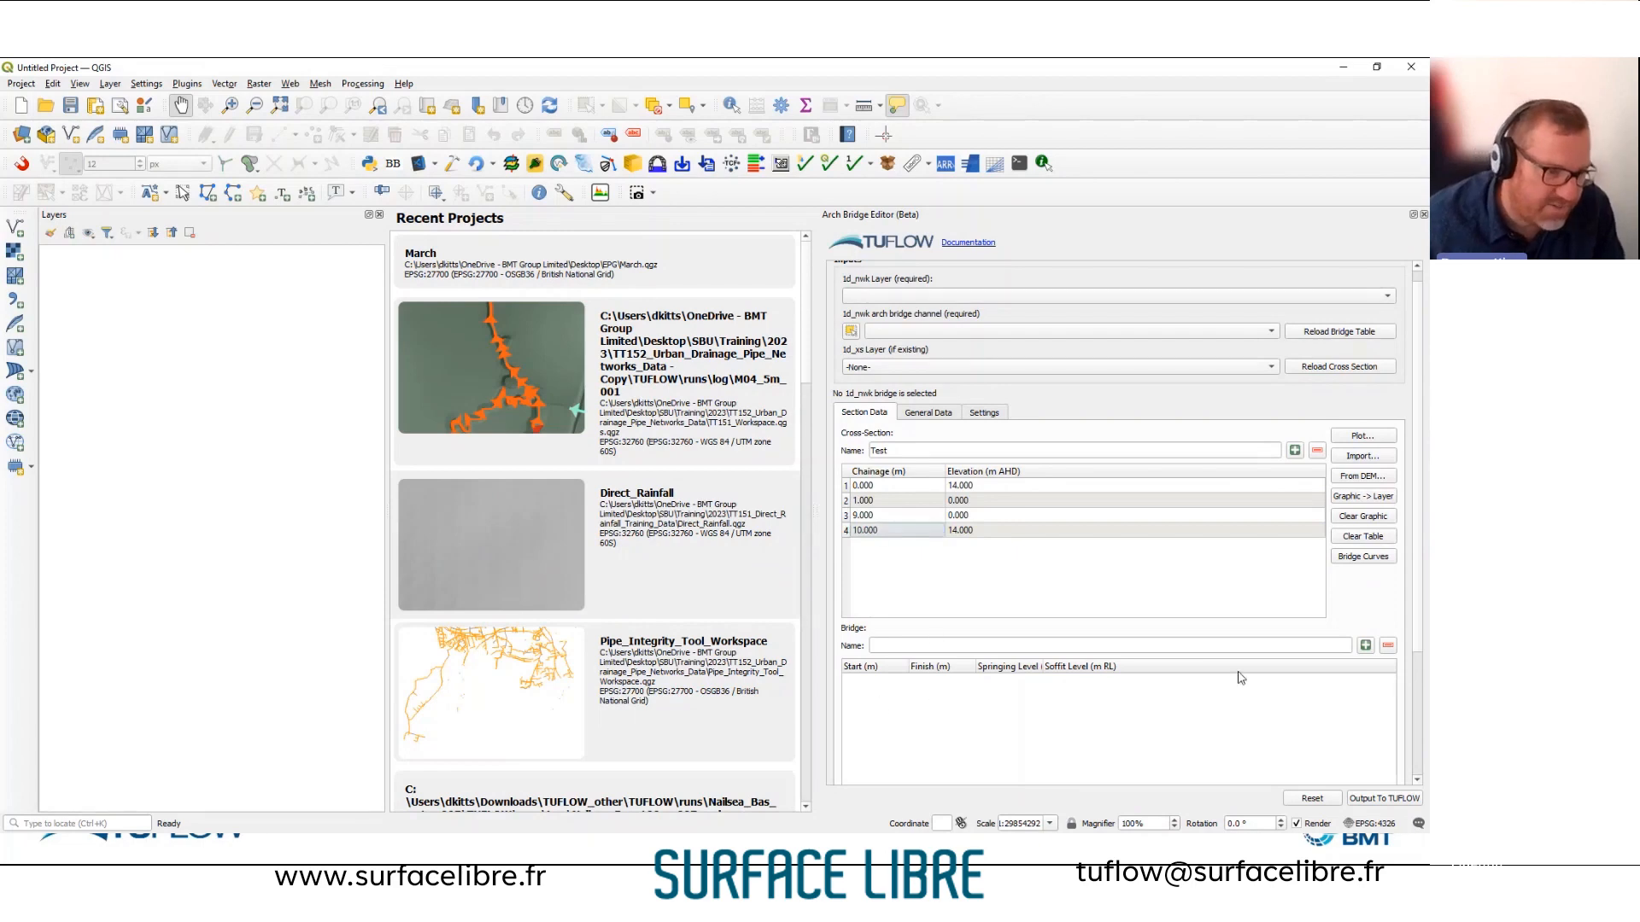
Name the bridge OPening and add an opening row that starts at 1 m and finishes at 9 m.
click(1324, 646)
text(OPening)
click(1364, 646)
double_click(884, 680)
drag(884, 681, 759, 680)
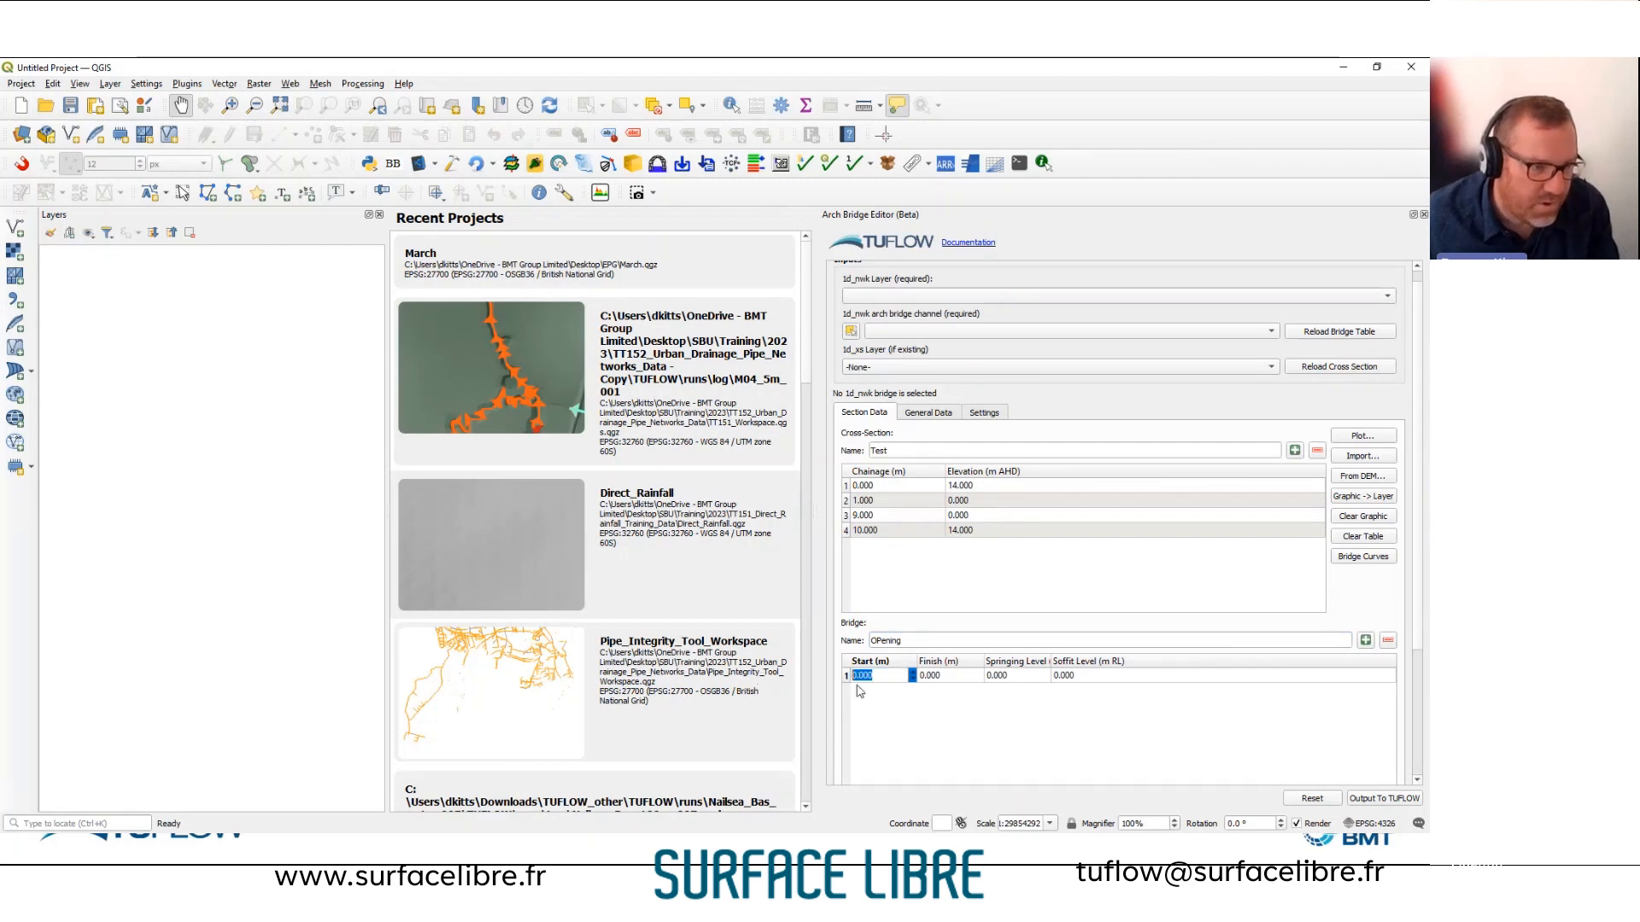
text(1)
click(914, 681)
double_click(937, 682)
text(9)
Set the bridge opening's springing level to 10 m and its soffit level to 12 m.
click(1019, 677)
double_click(1012, 678)
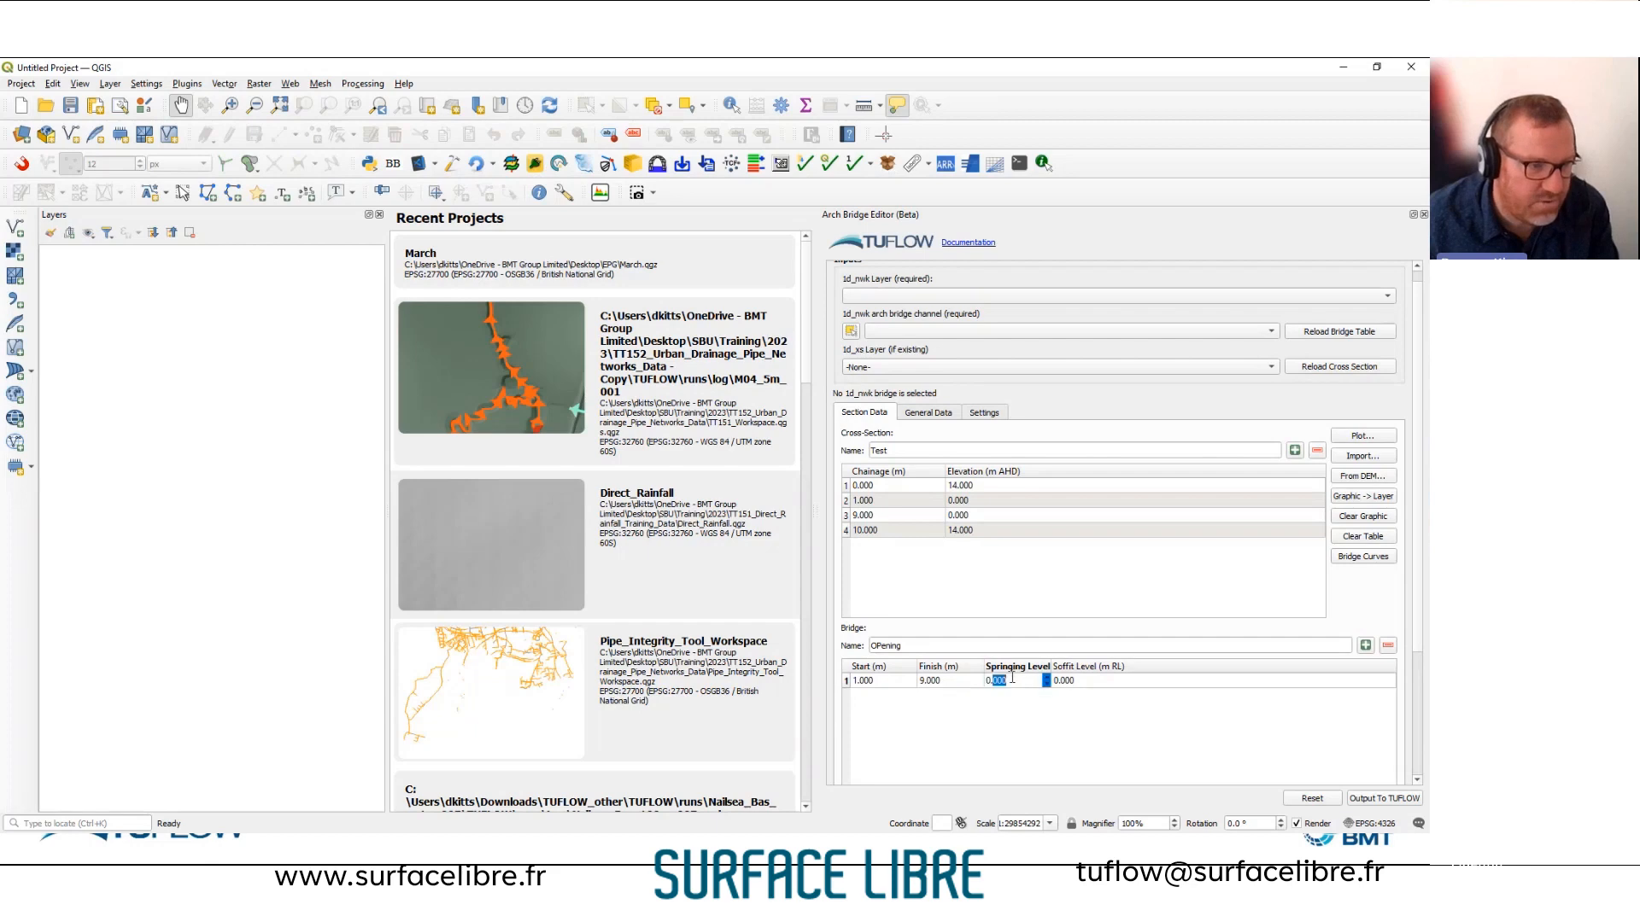
text(10)
double_click(1080, 681)
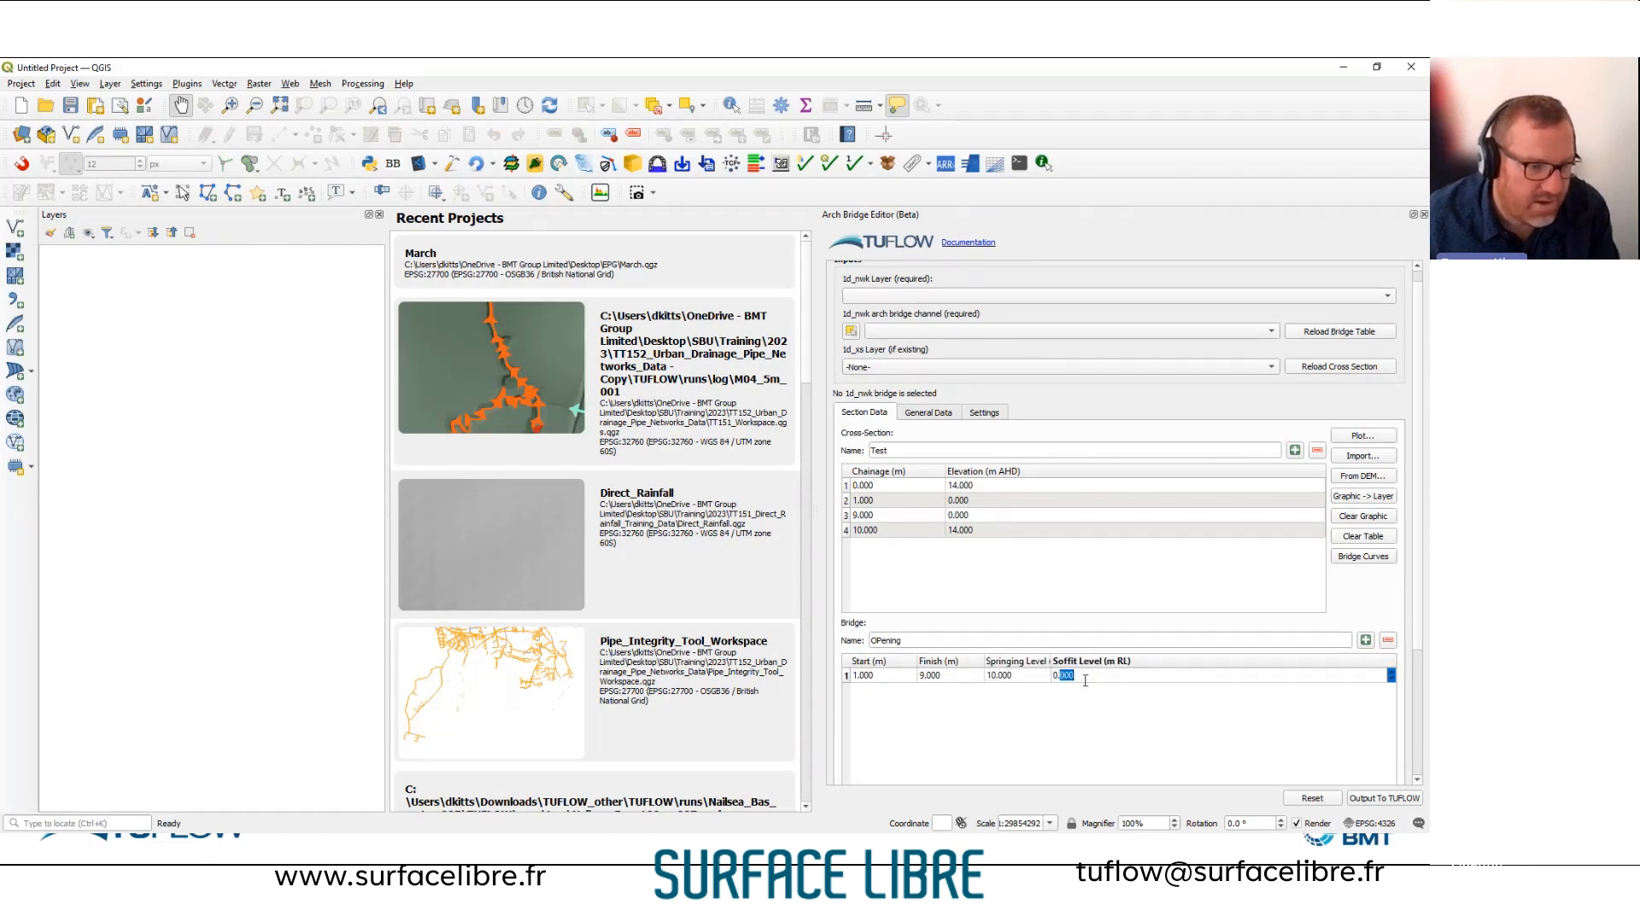
text(12)
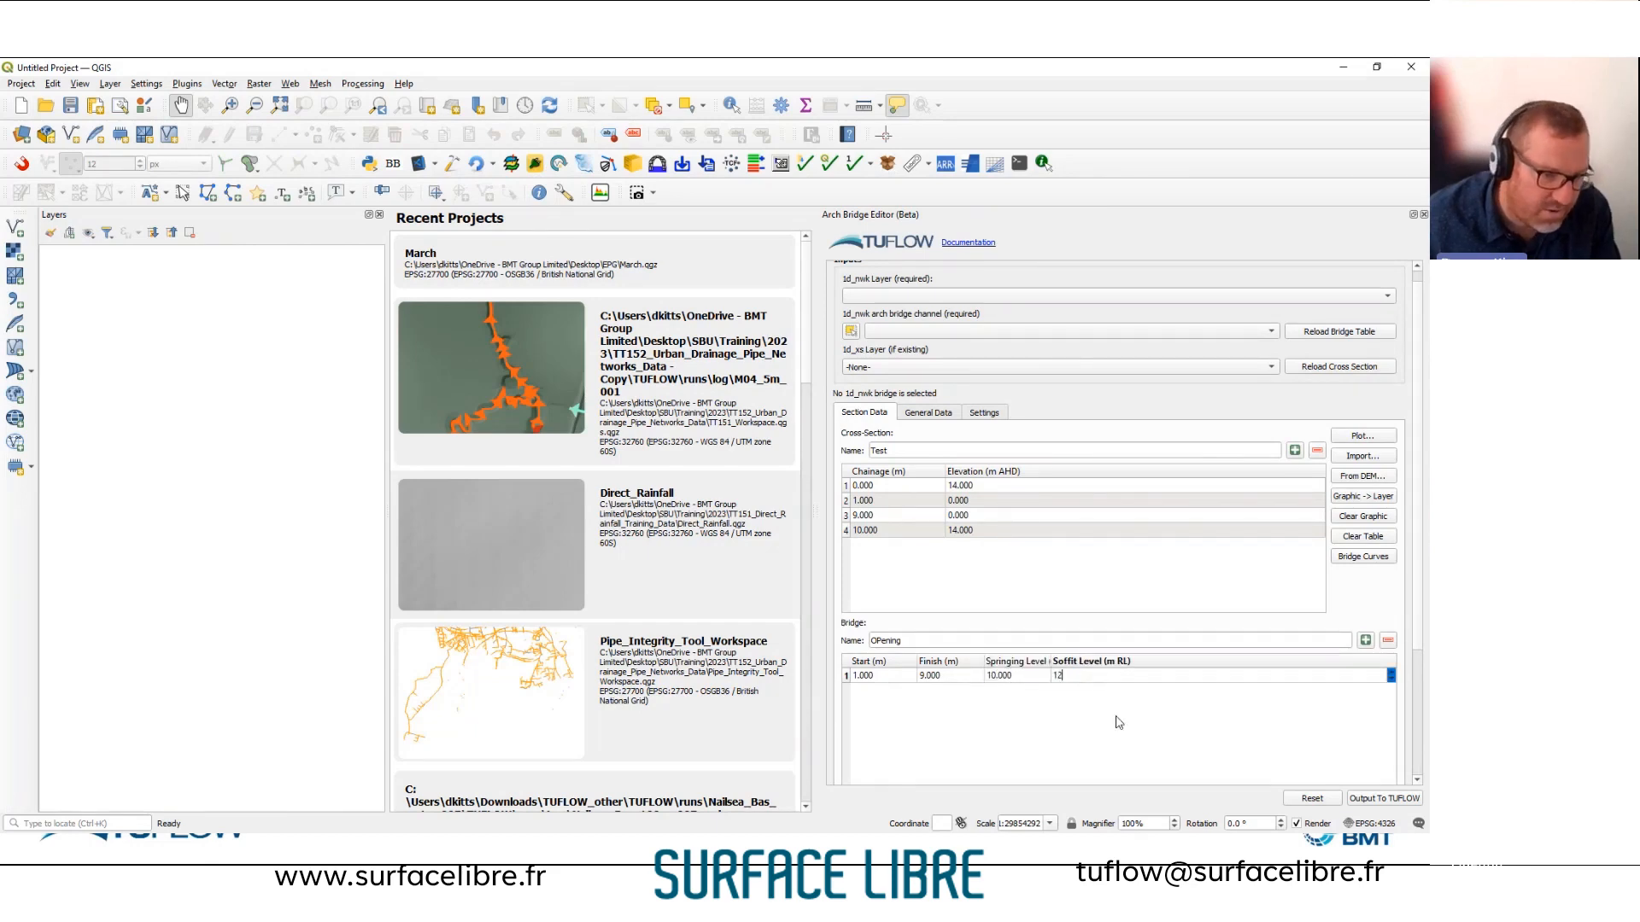
key(Return)
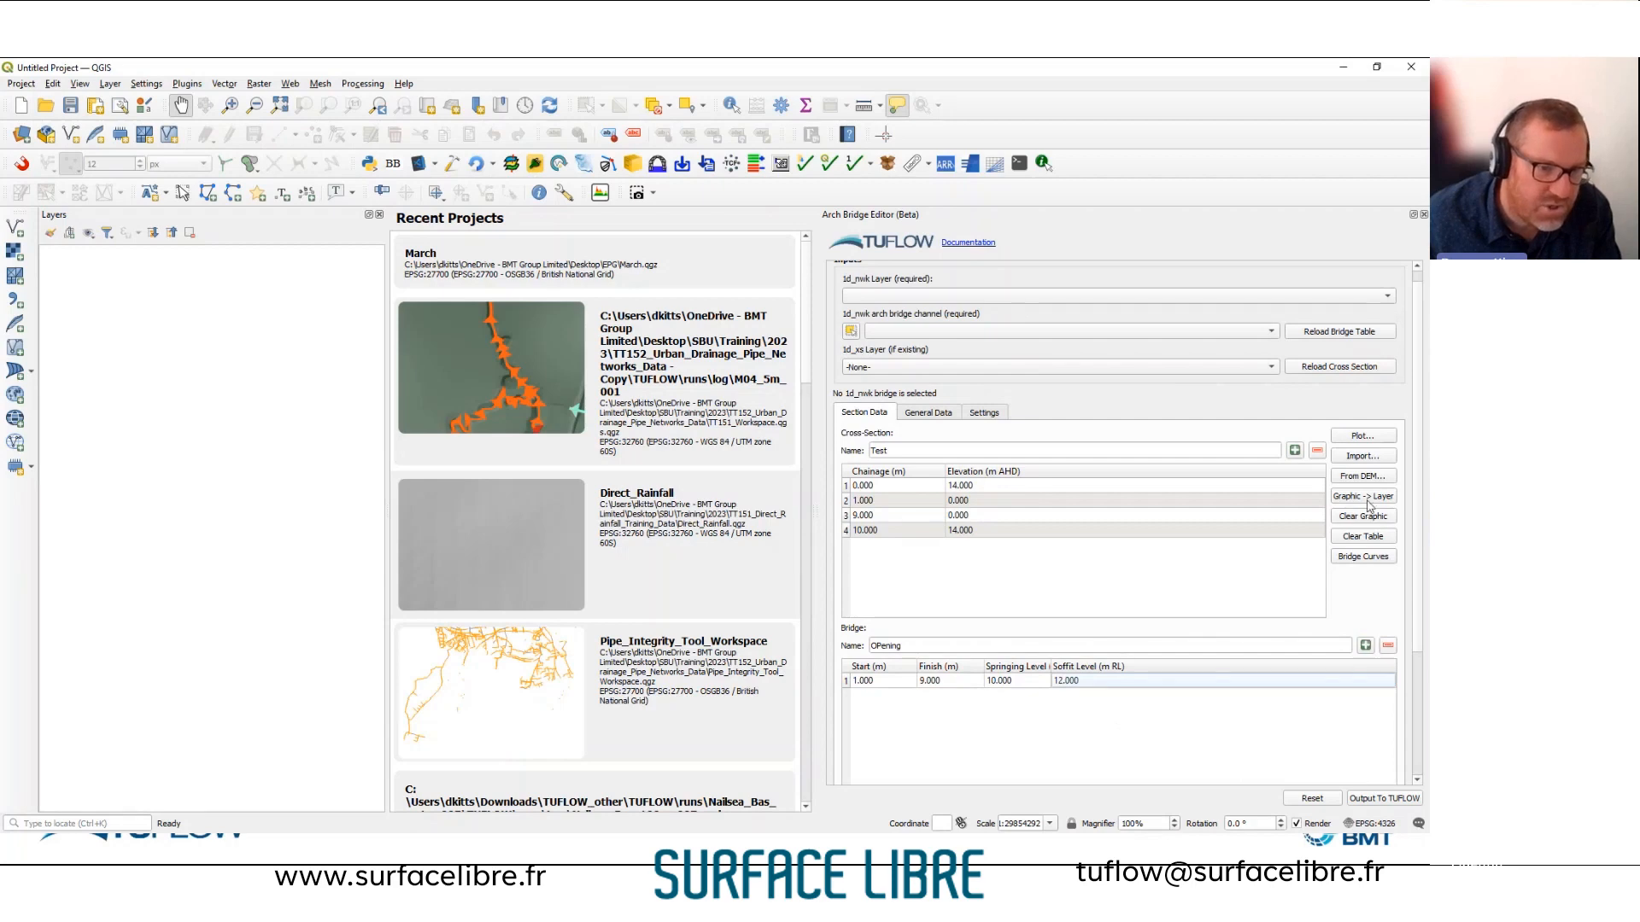
Plot the channel with its arch bridge, close the plot, and correct the bridge name to Opening.
click(1362, 436)
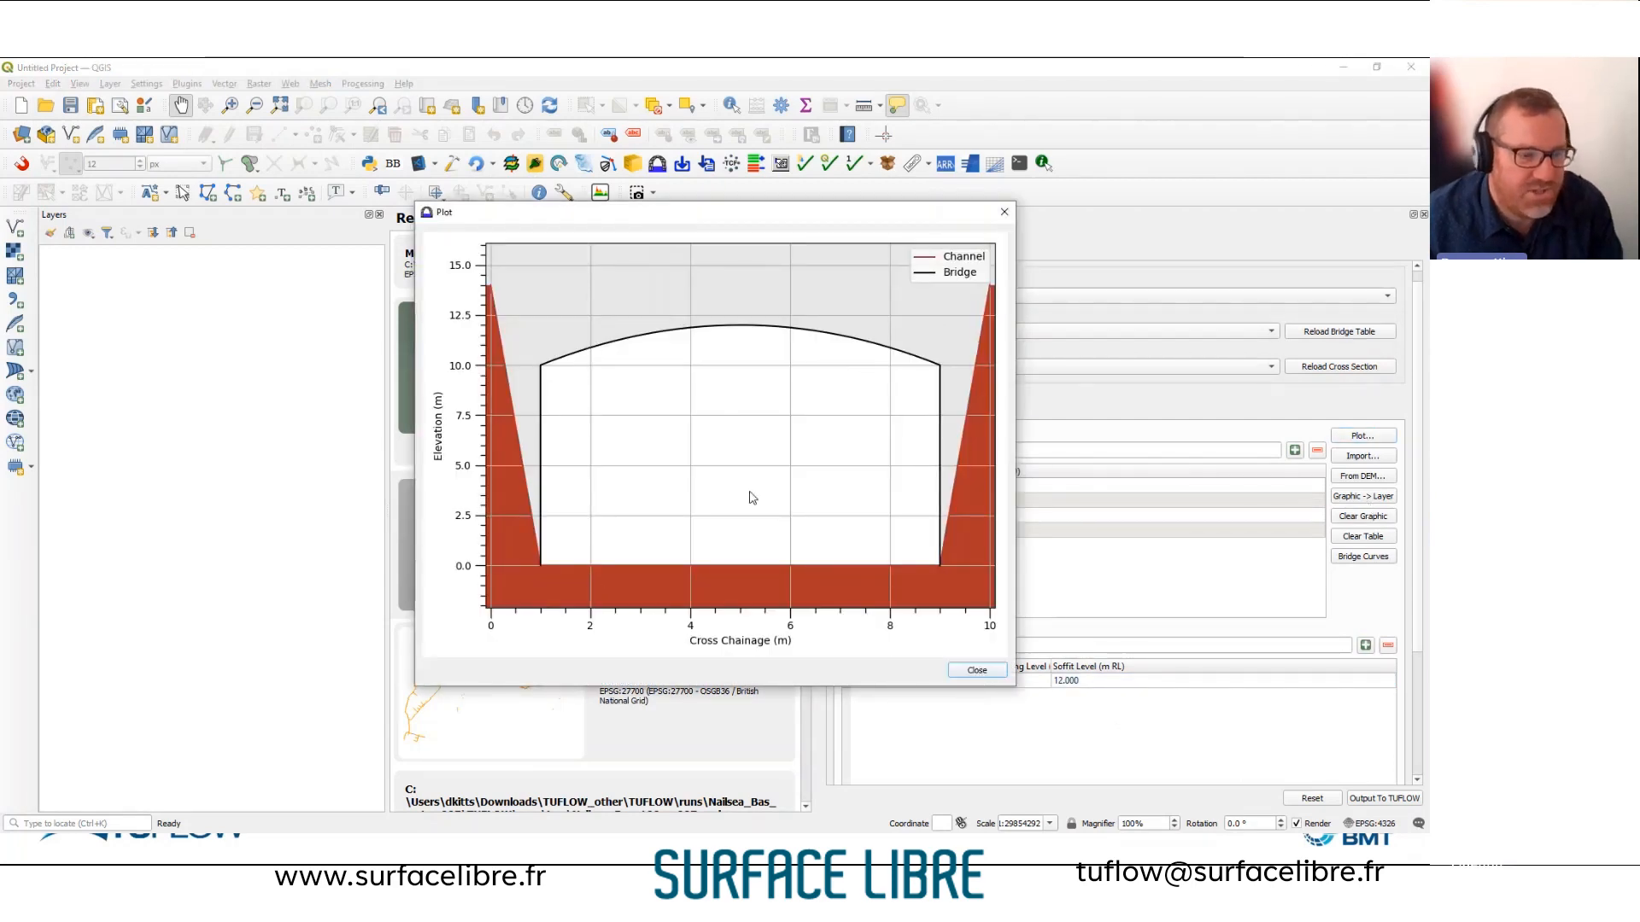
click(1005, 212)
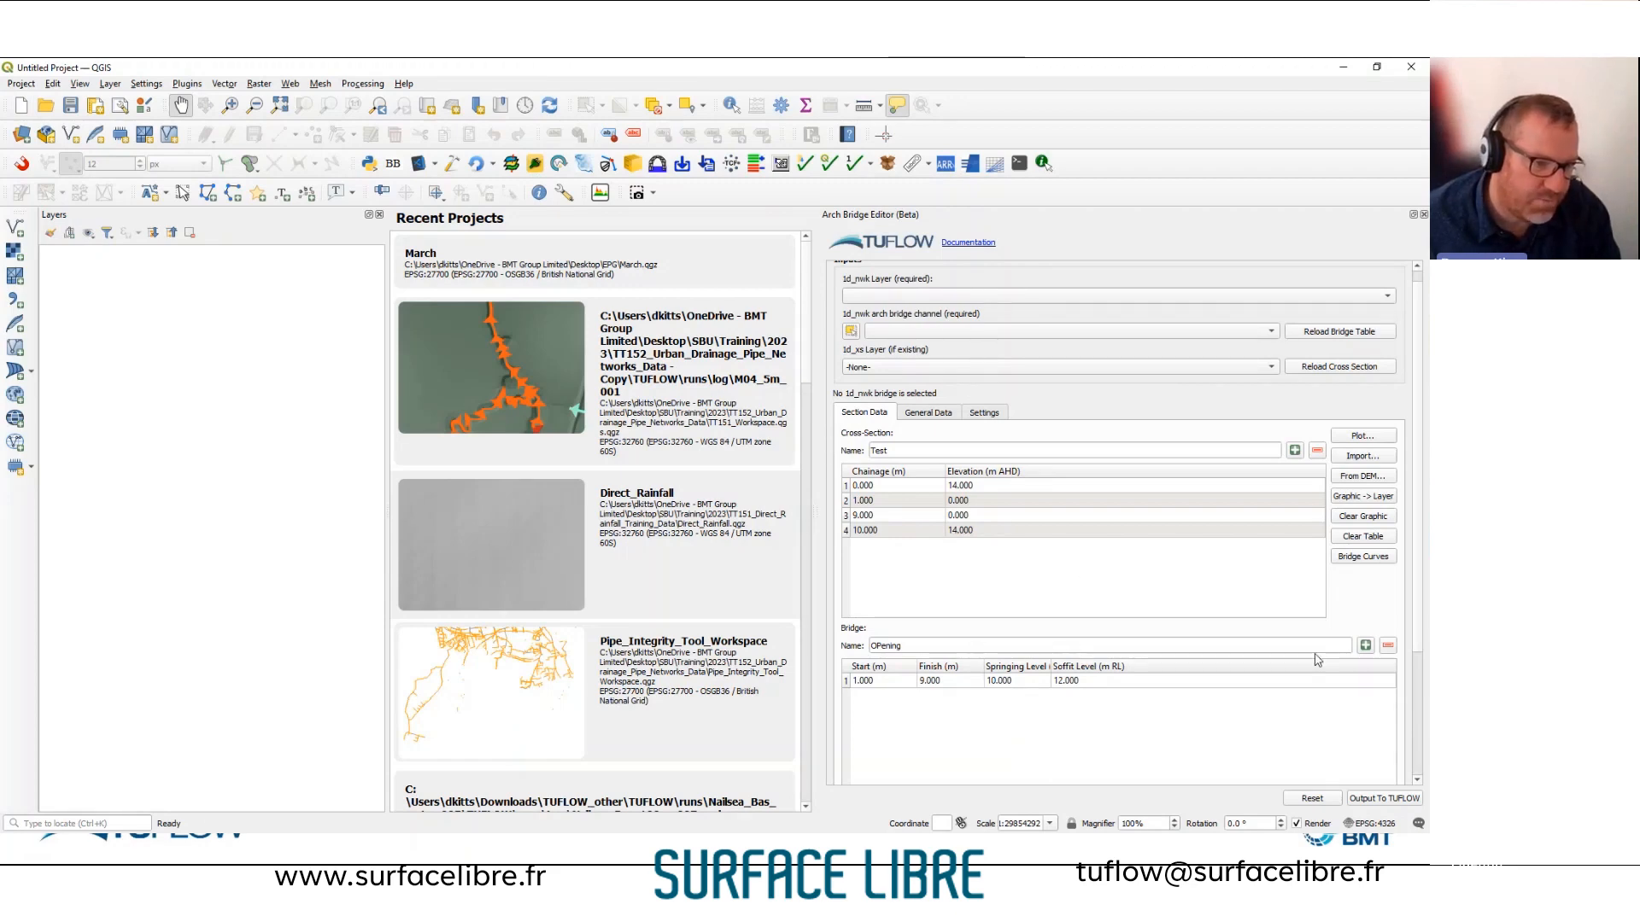
click(882, 645)
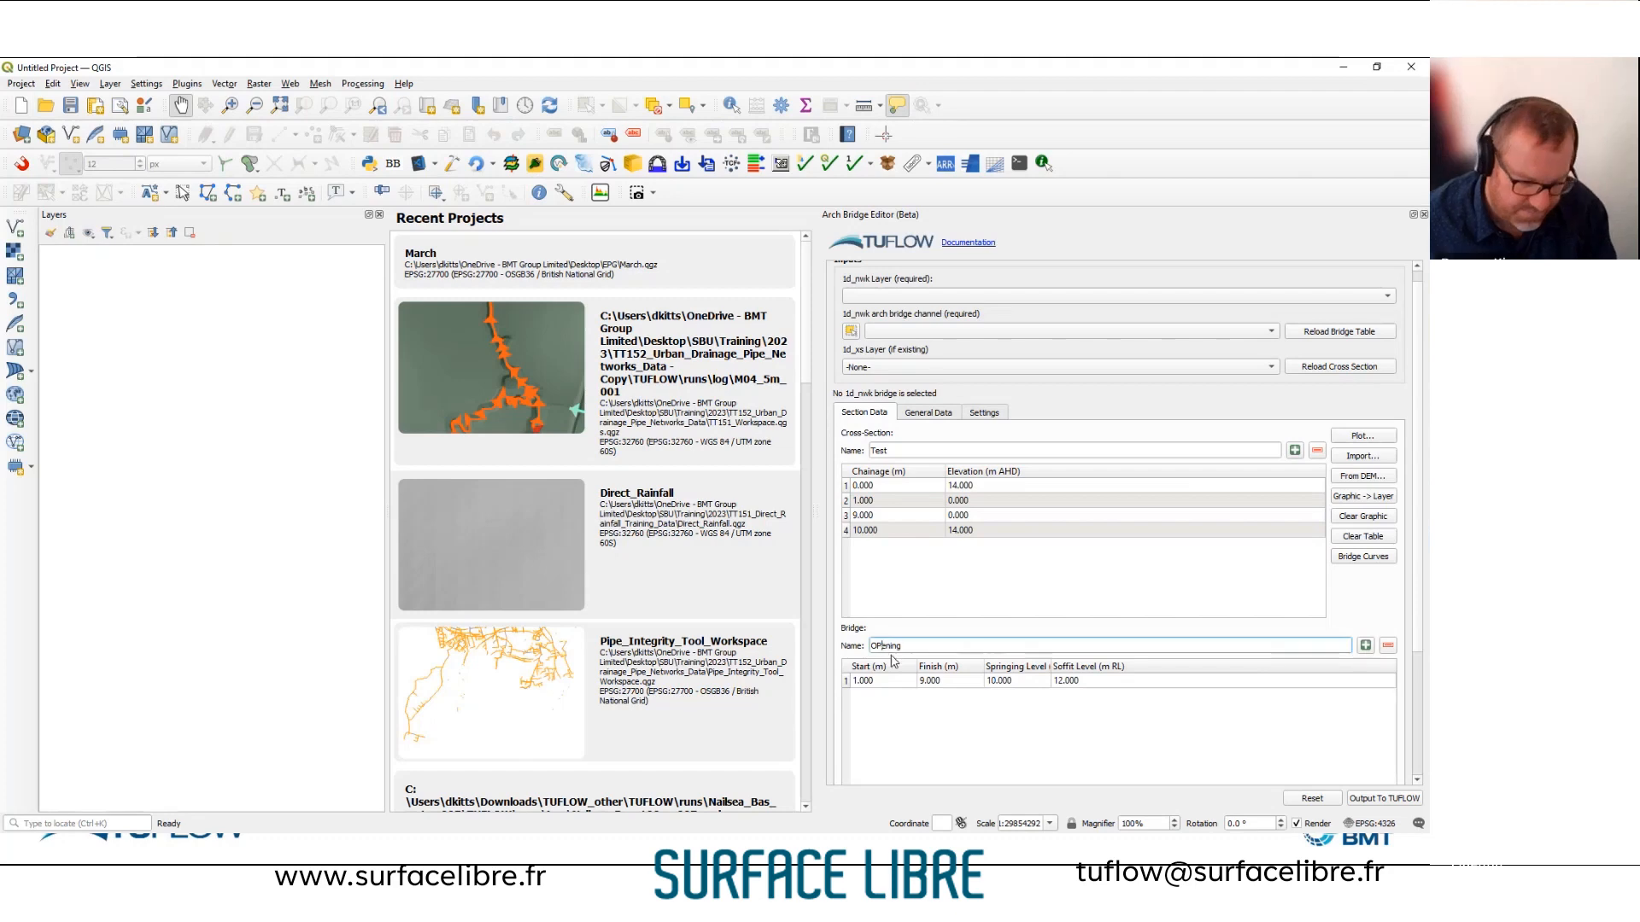
text(p)
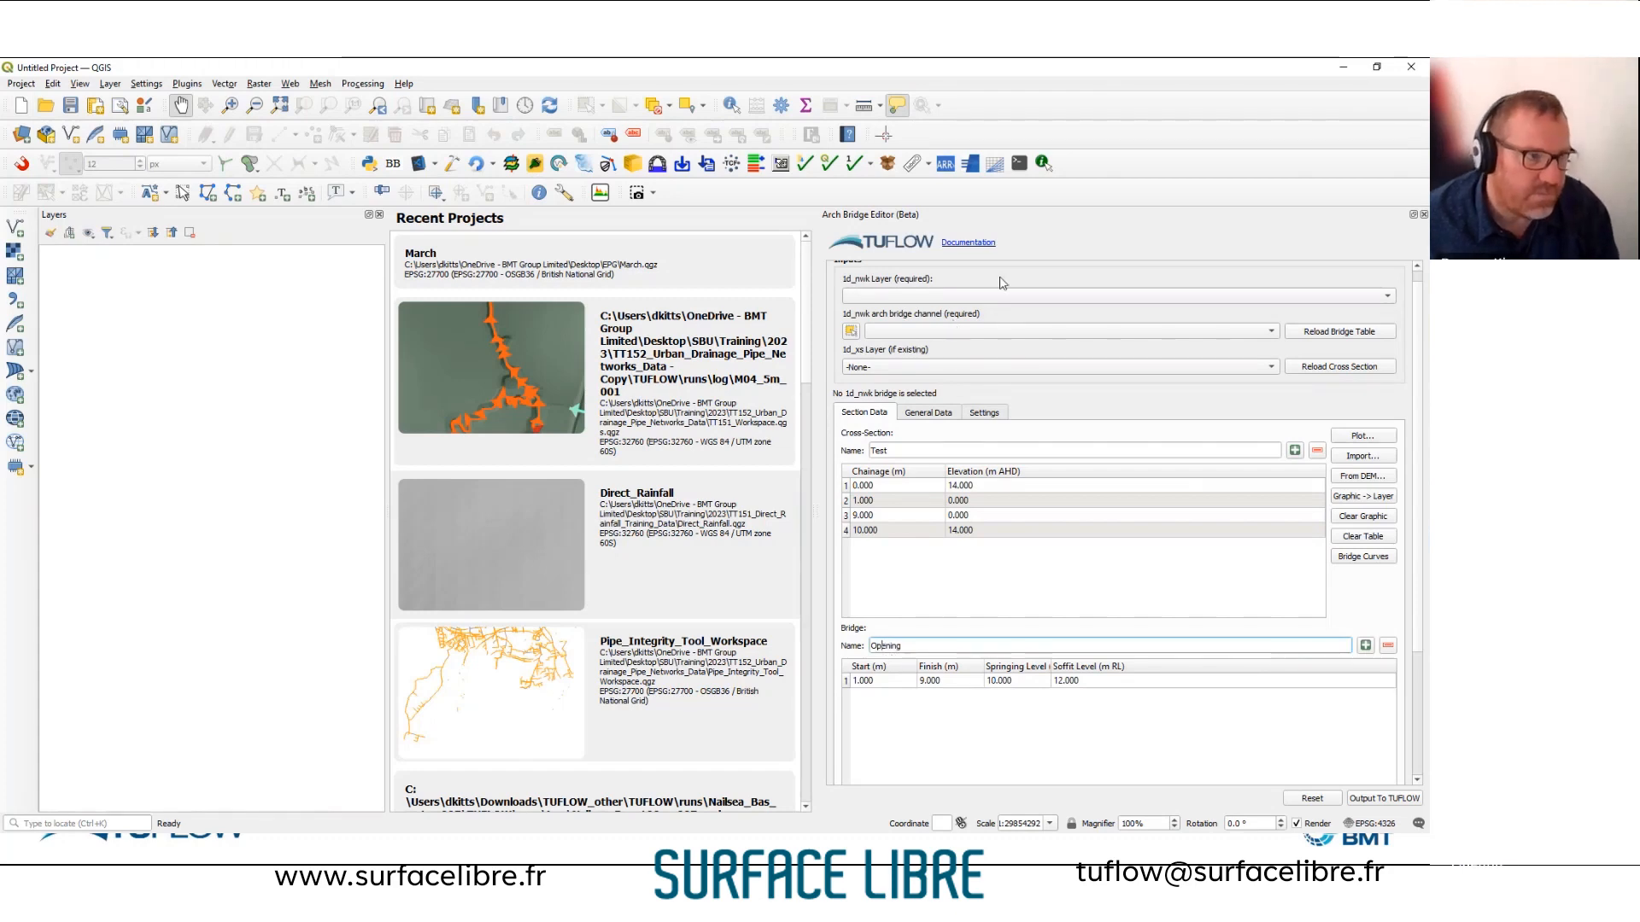
Open the recent project M04_5m_001 and close the Arch Bridge Editor.
click(613, 355)
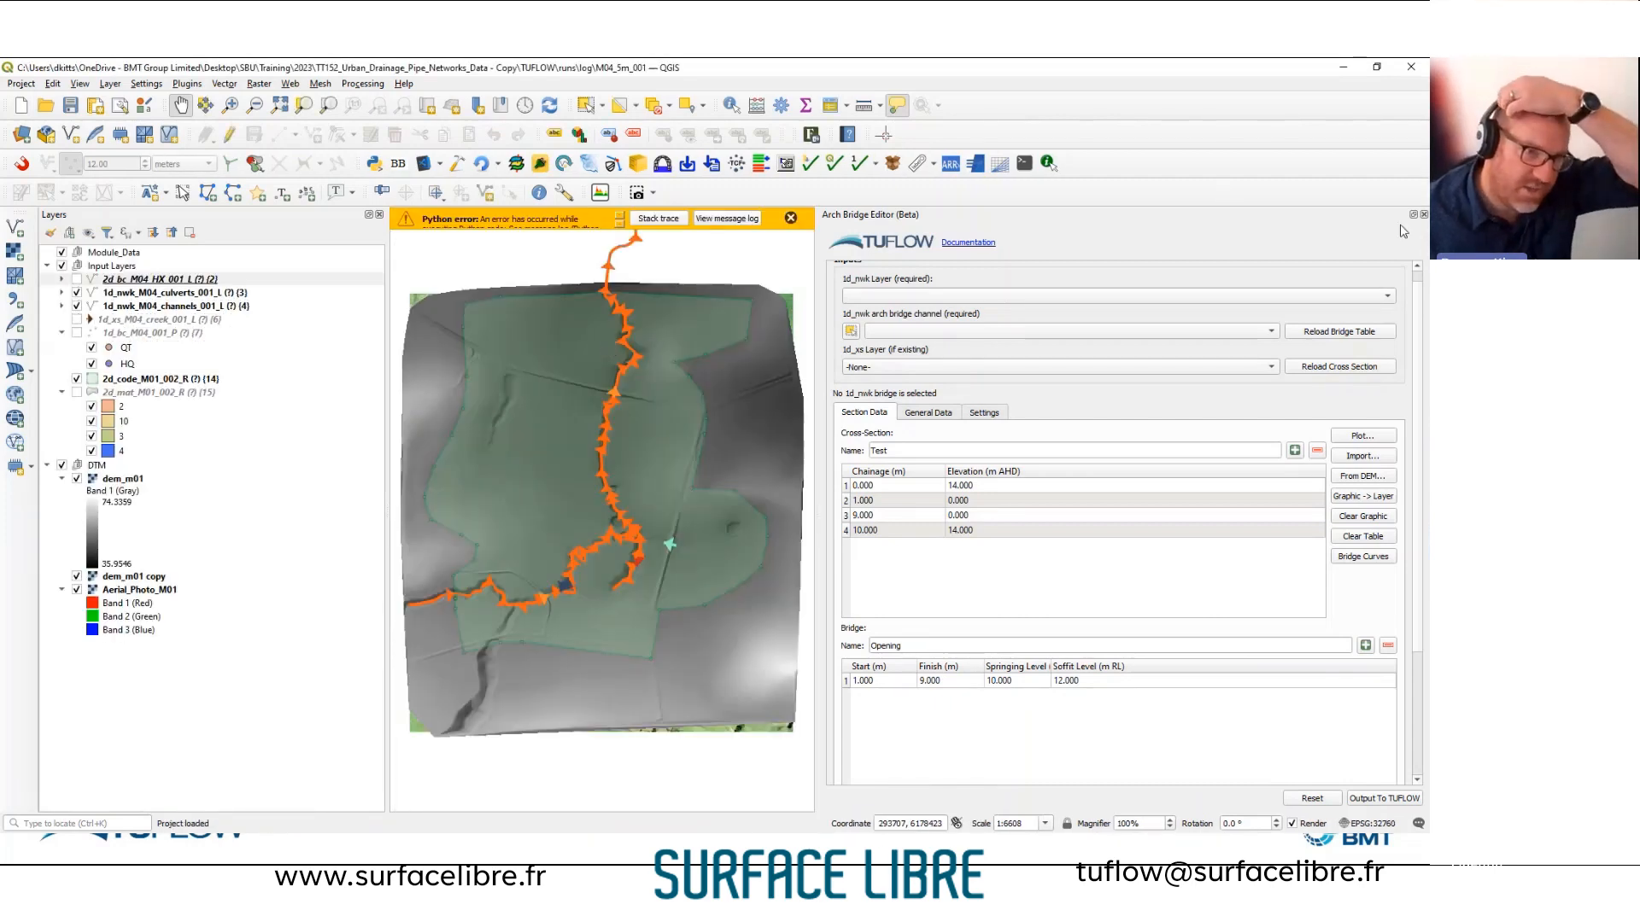
click(1422, 215)
click(1403, 216)
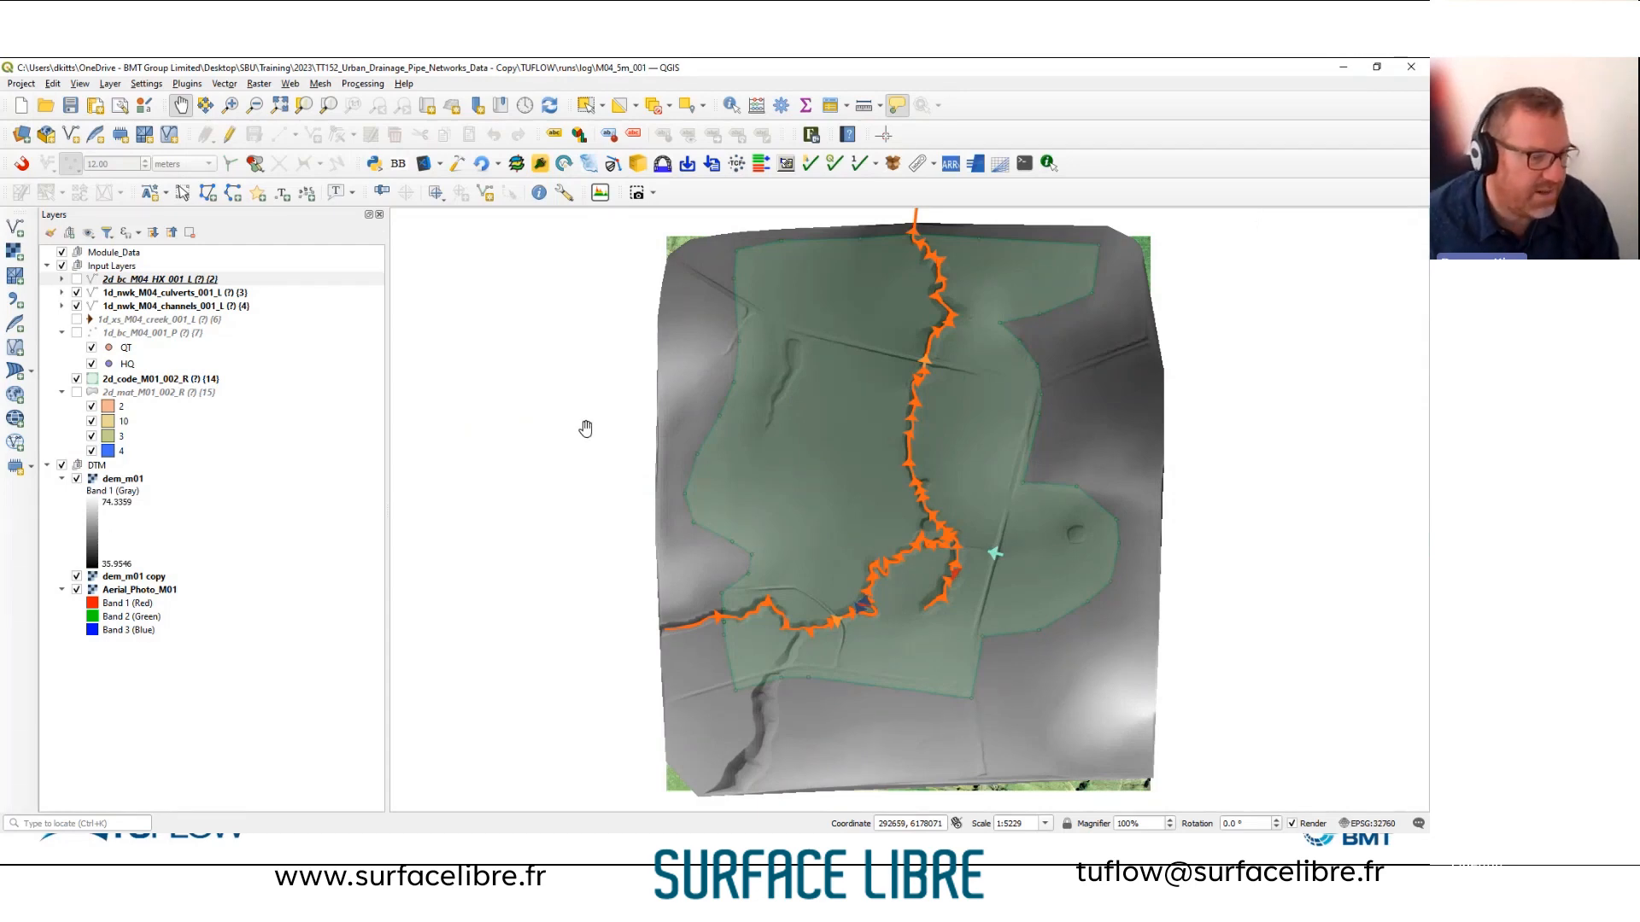
Copy the TUFLOW command for the 1d_nwk_M04_culverts_001_L layer and paste it into the blank Notepad++ document.
click(172, 295)
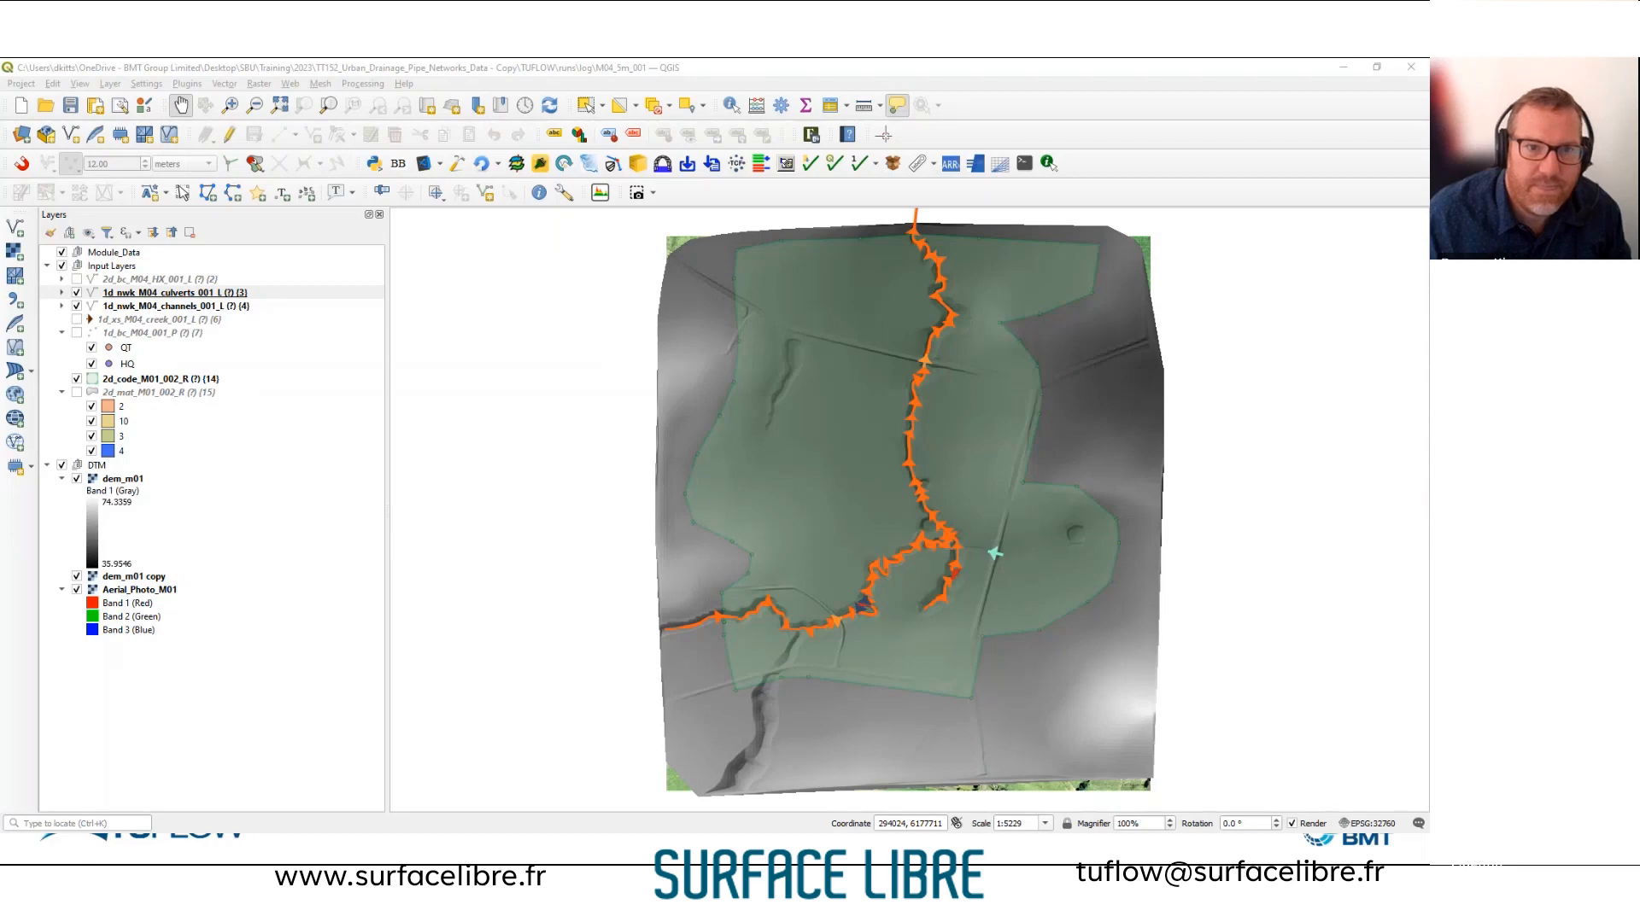
drag(1428, 461, 956, 386)
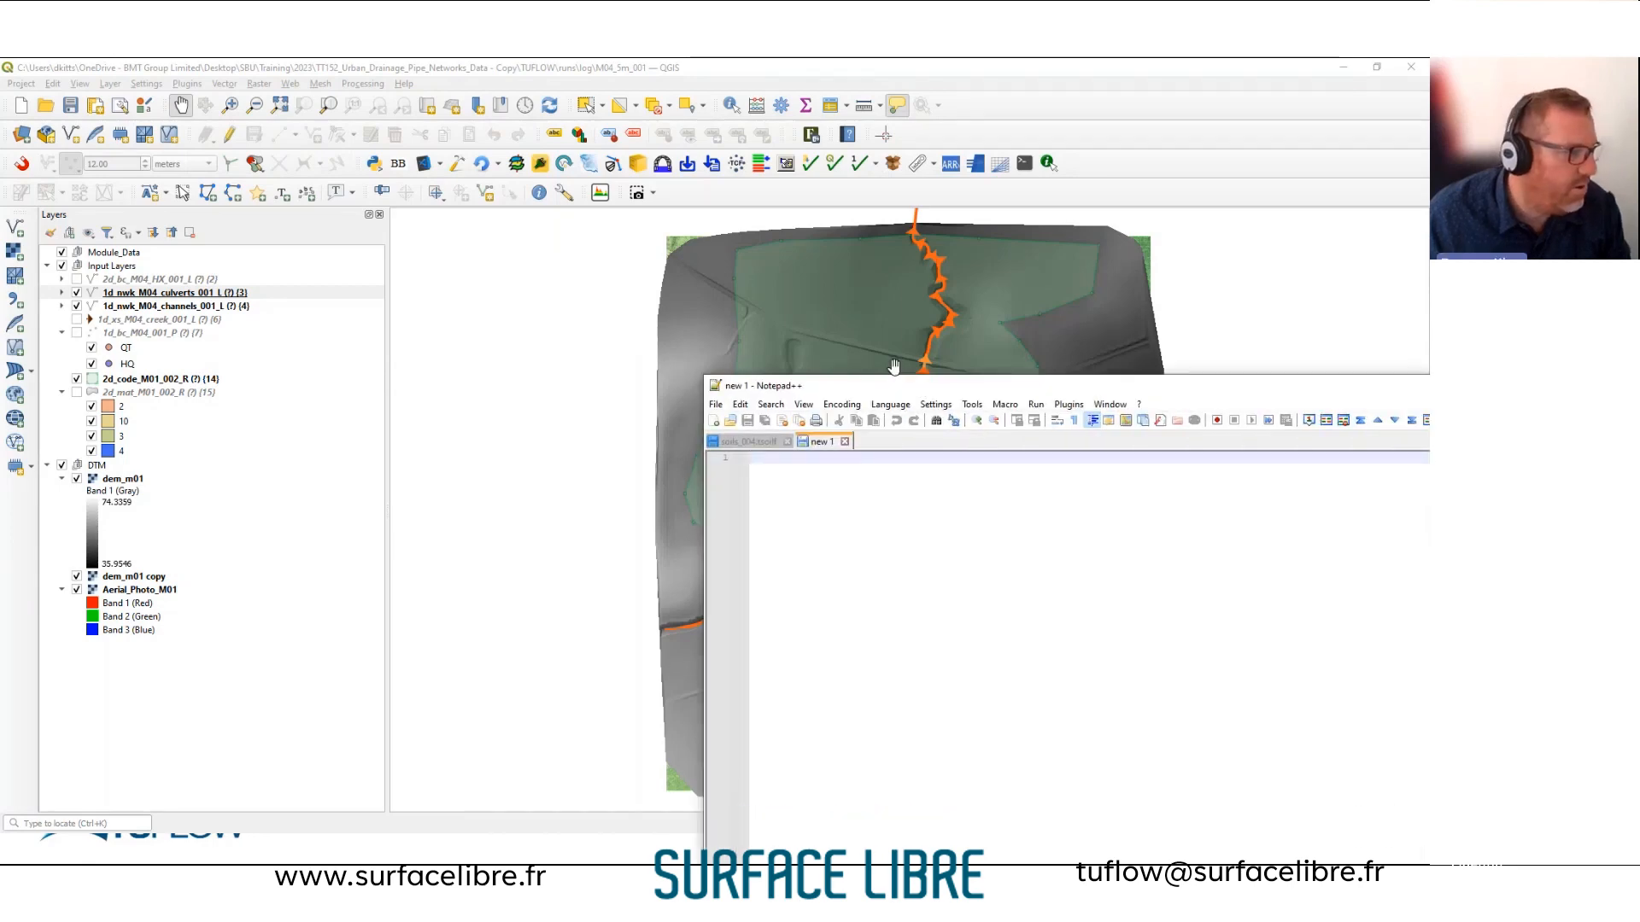
right_click(181, 294)
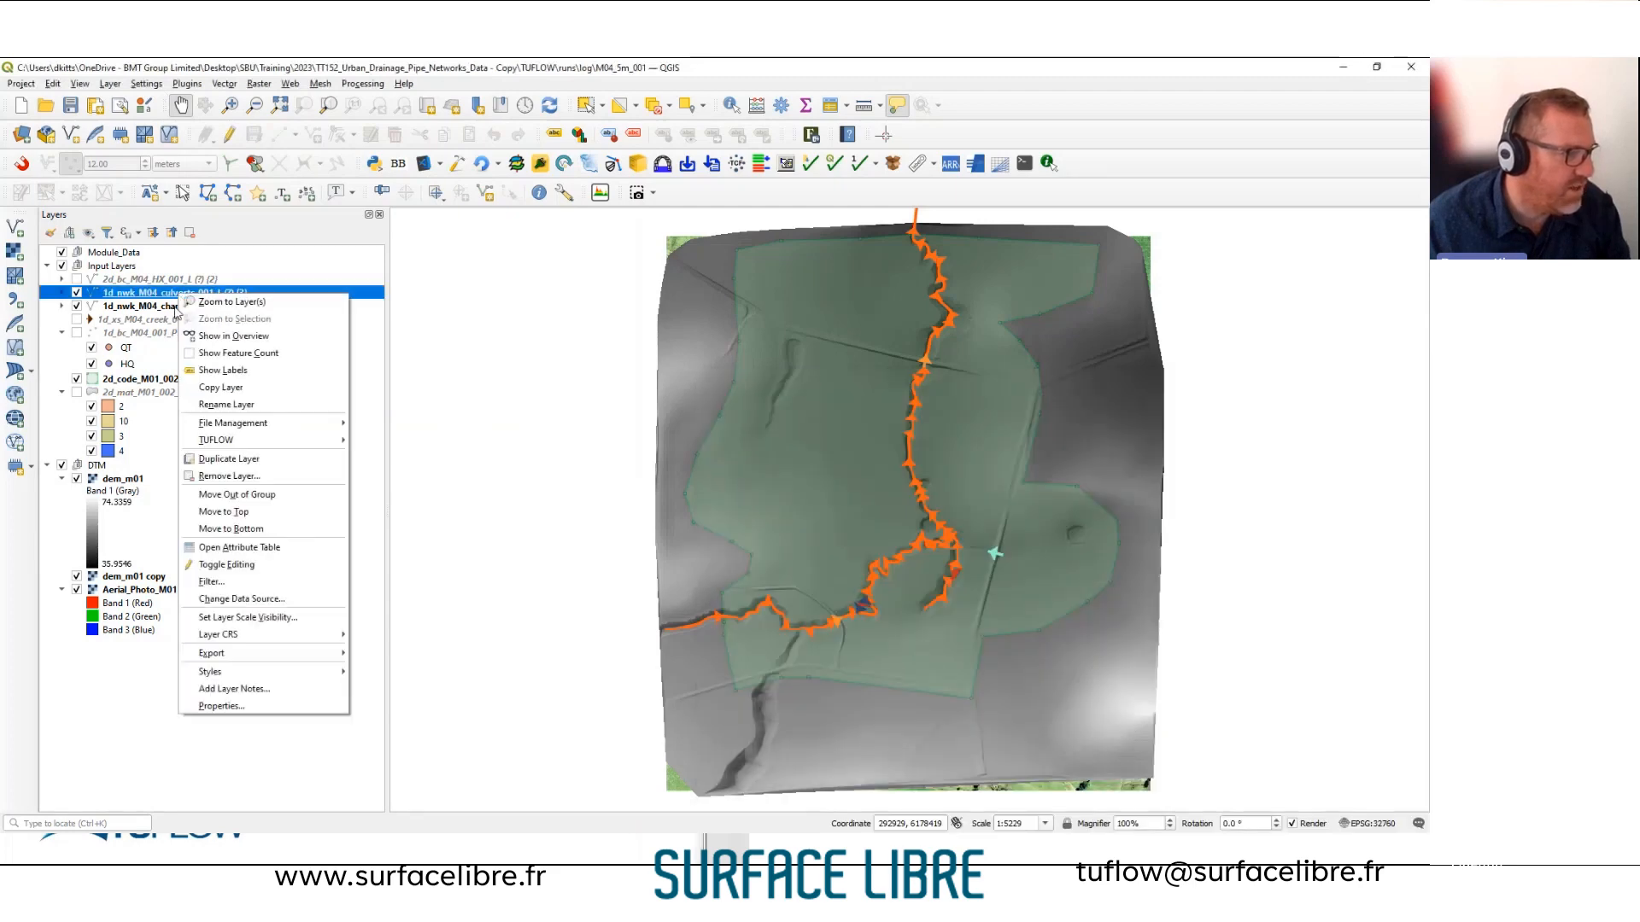
mouse_move(236, 443)
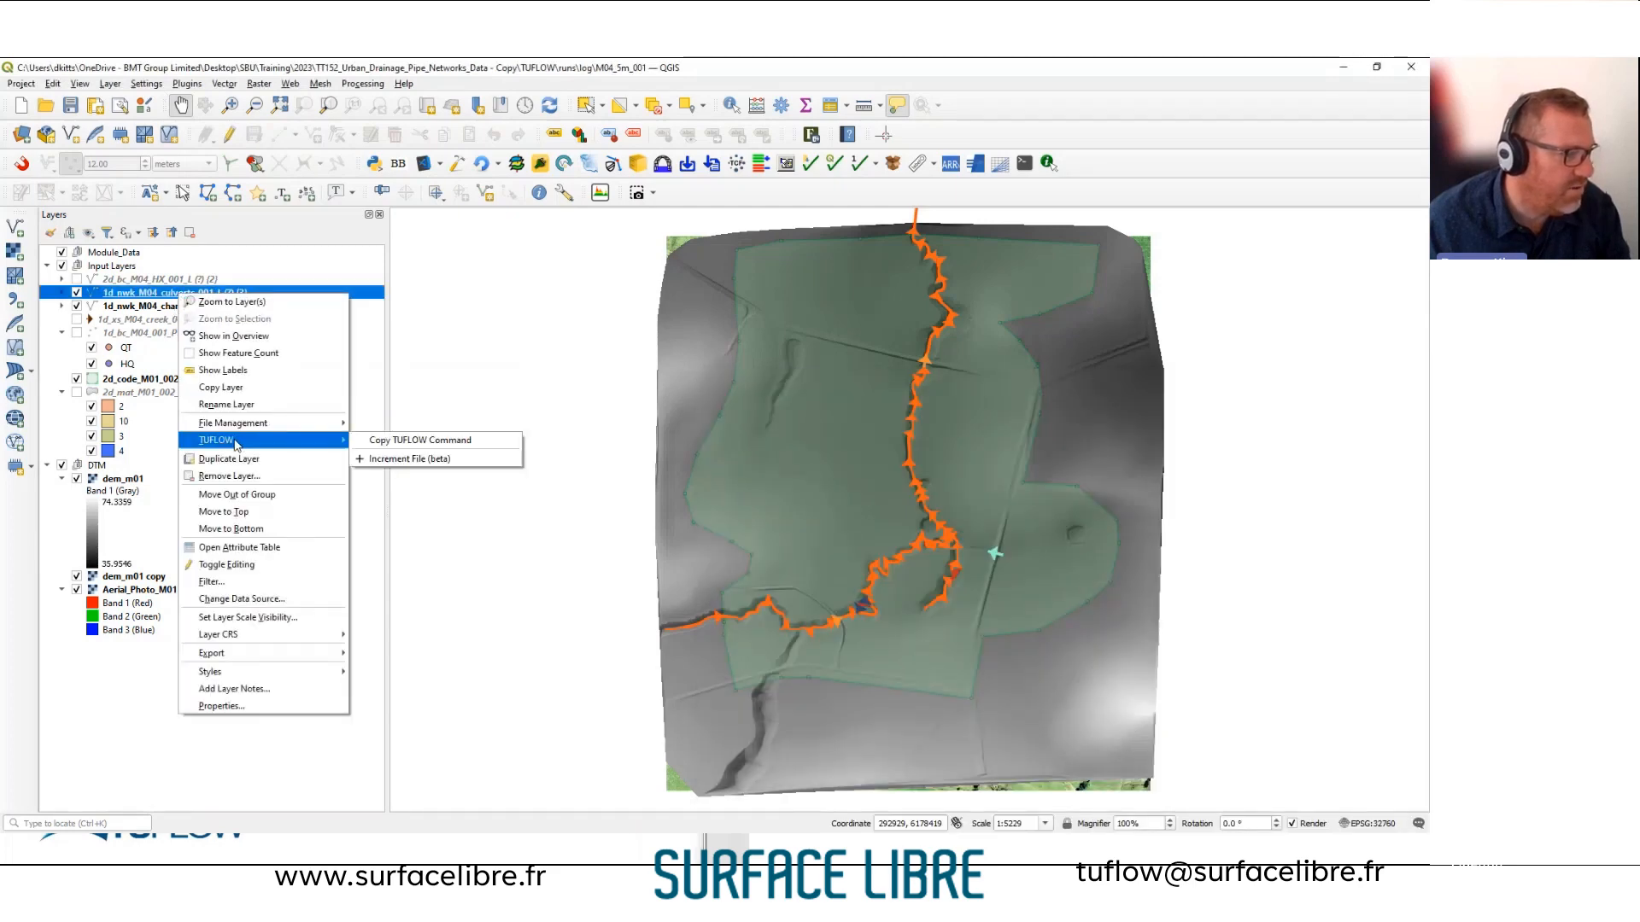
click(421, 442)
key(alt+Tab)
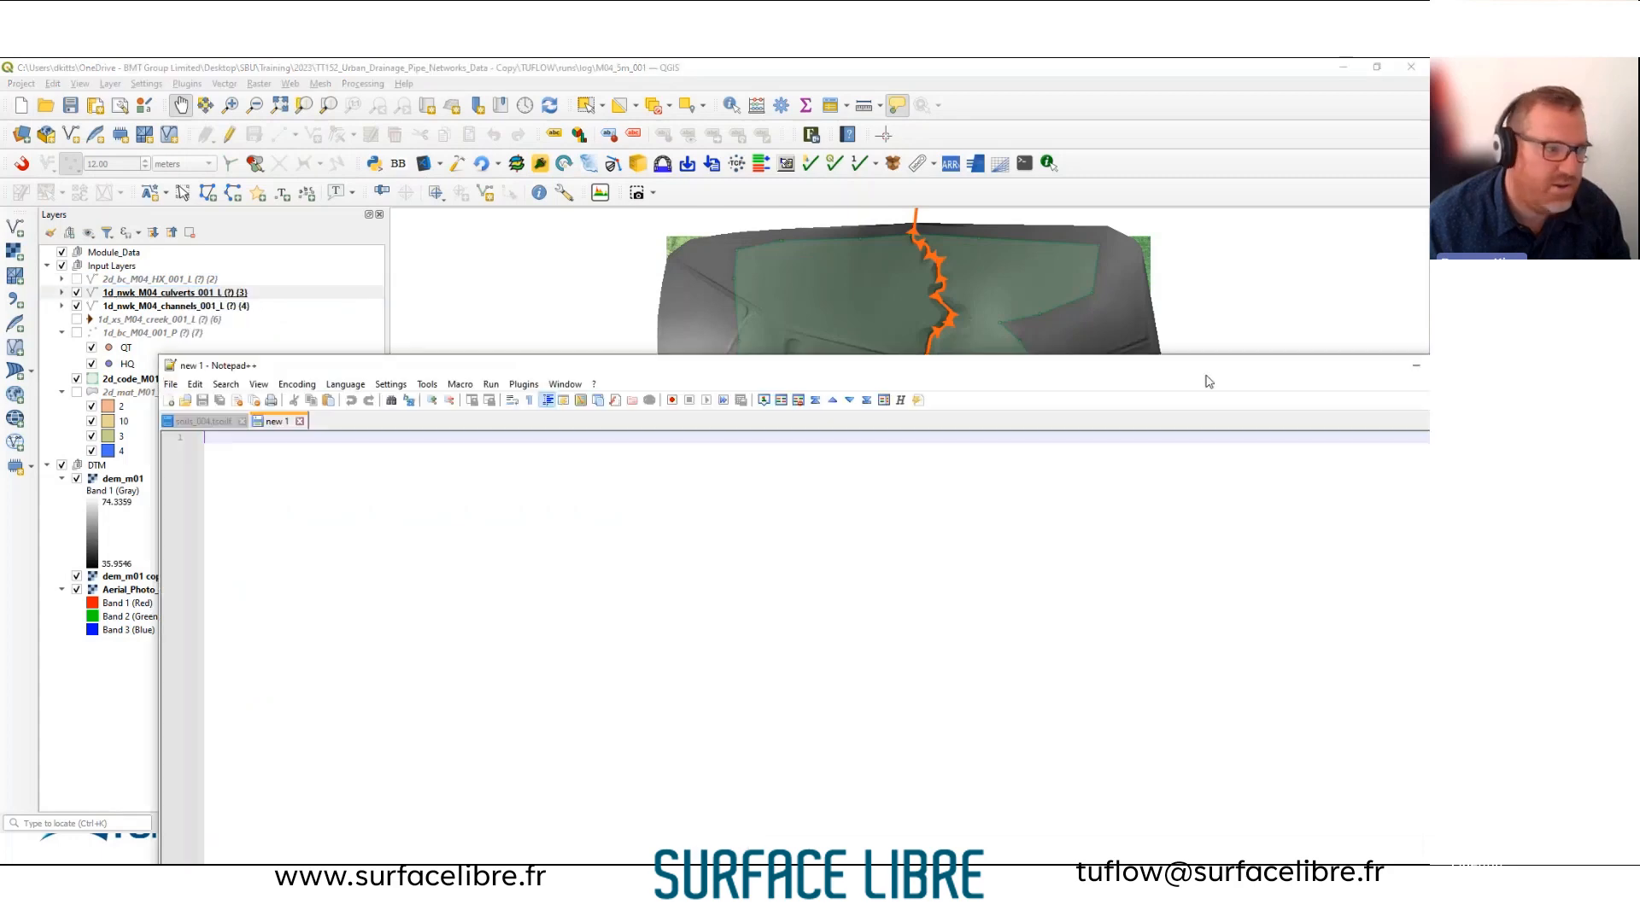
text(Read GIS Network == gis\1d_nwk_M04_culverts_001_L.shp)
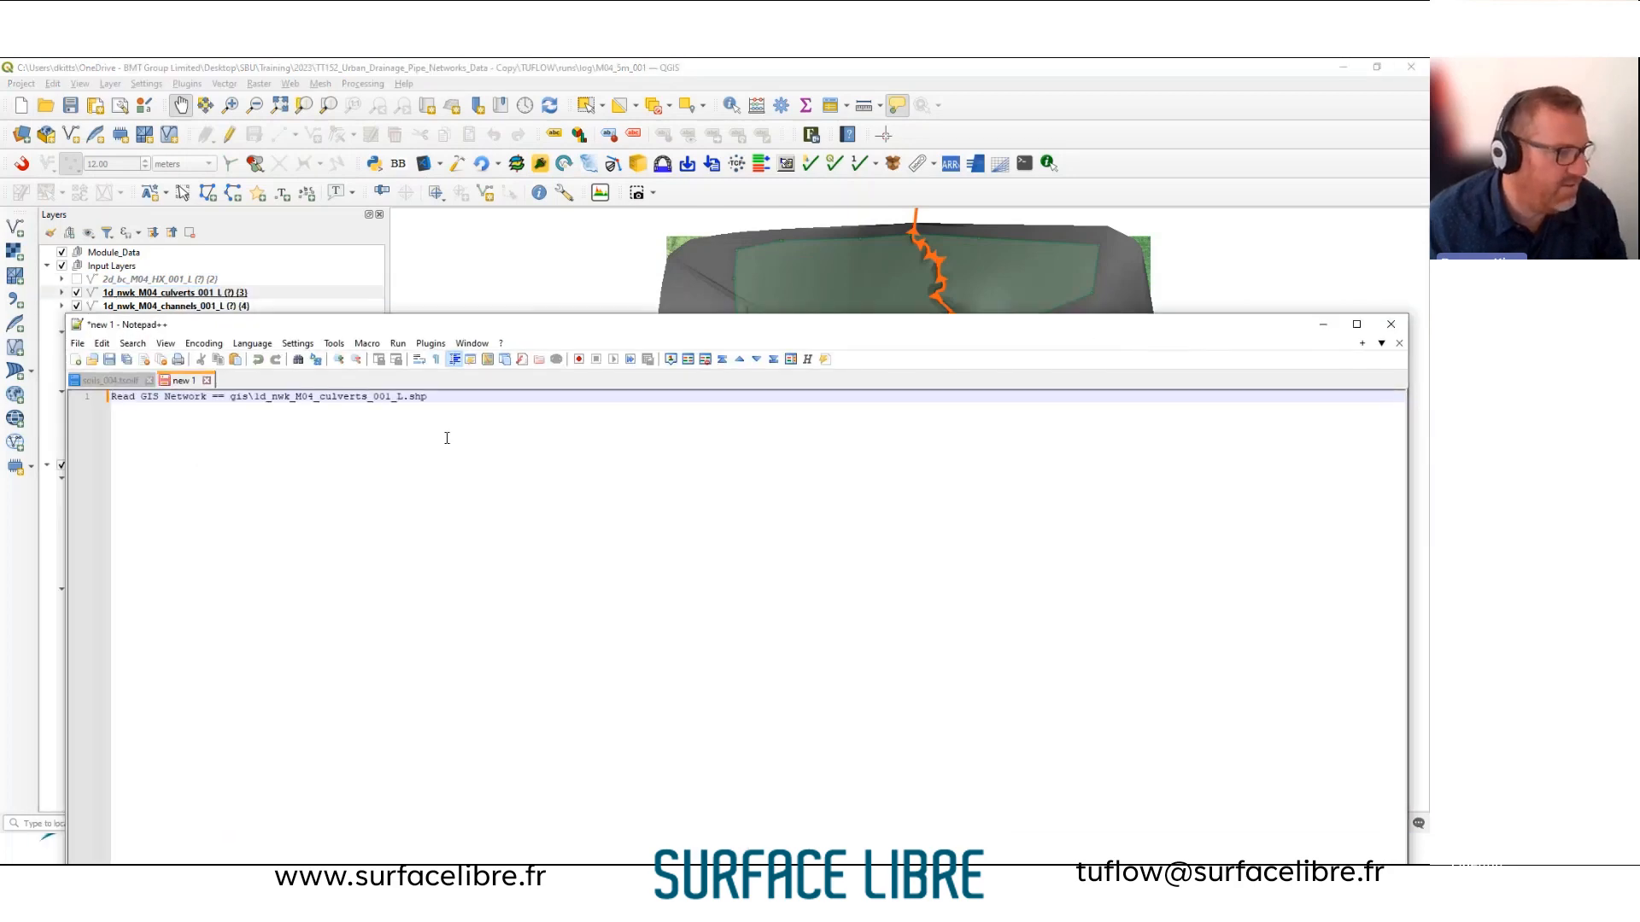
drag(375, 326, 405, 228)
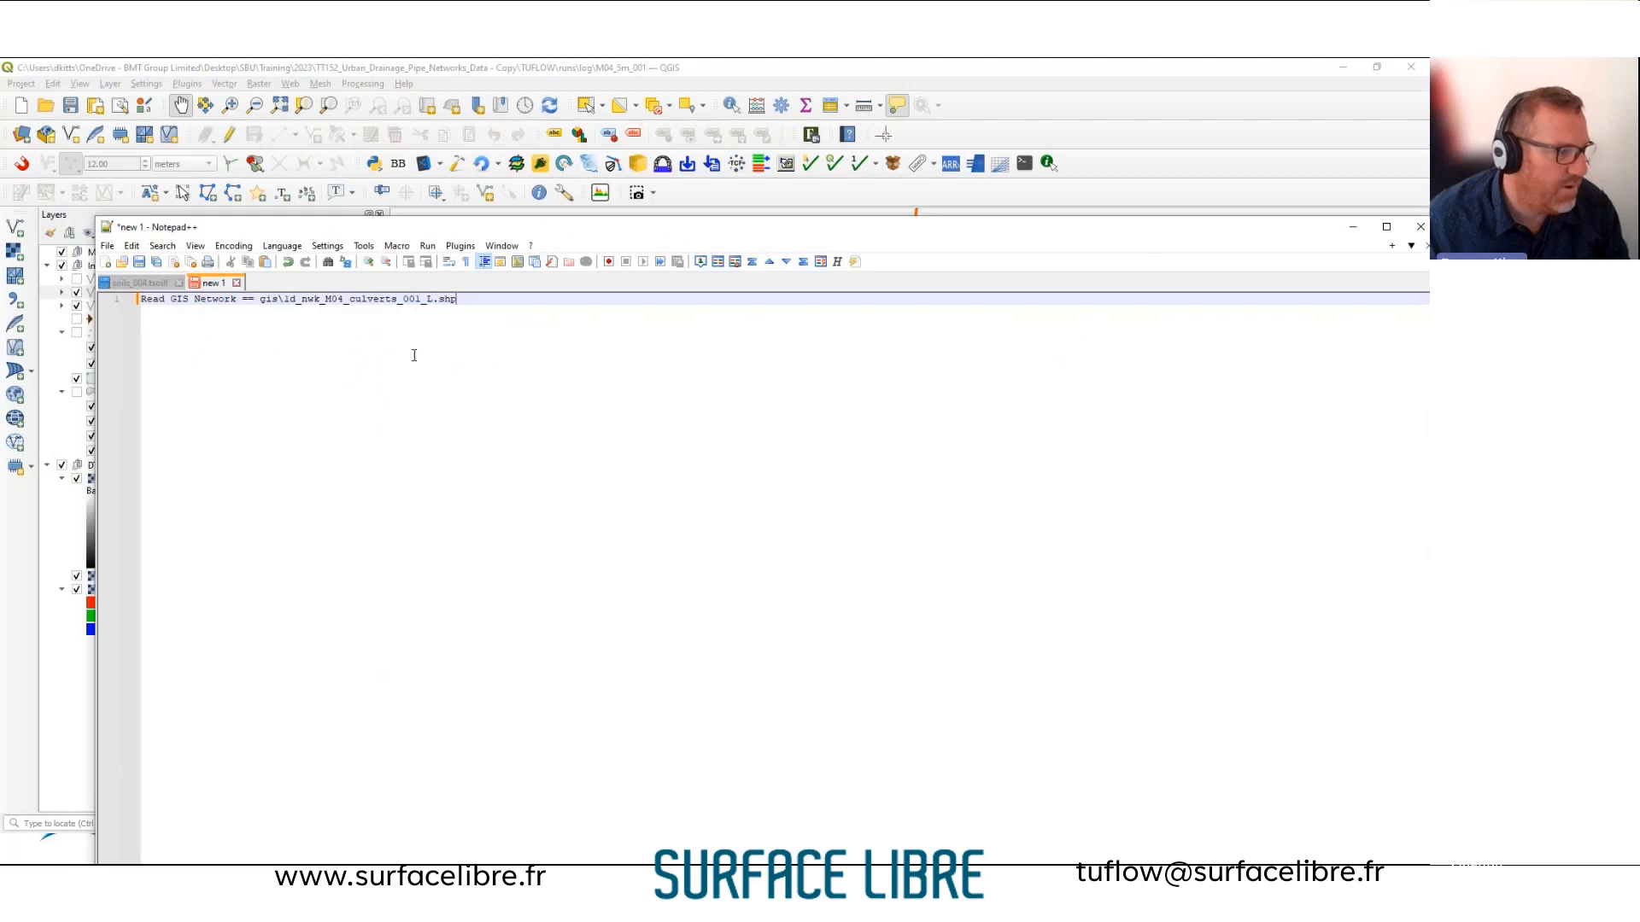
drag(143, 300, 237, 301)
drag(465, 301, 261, 308)
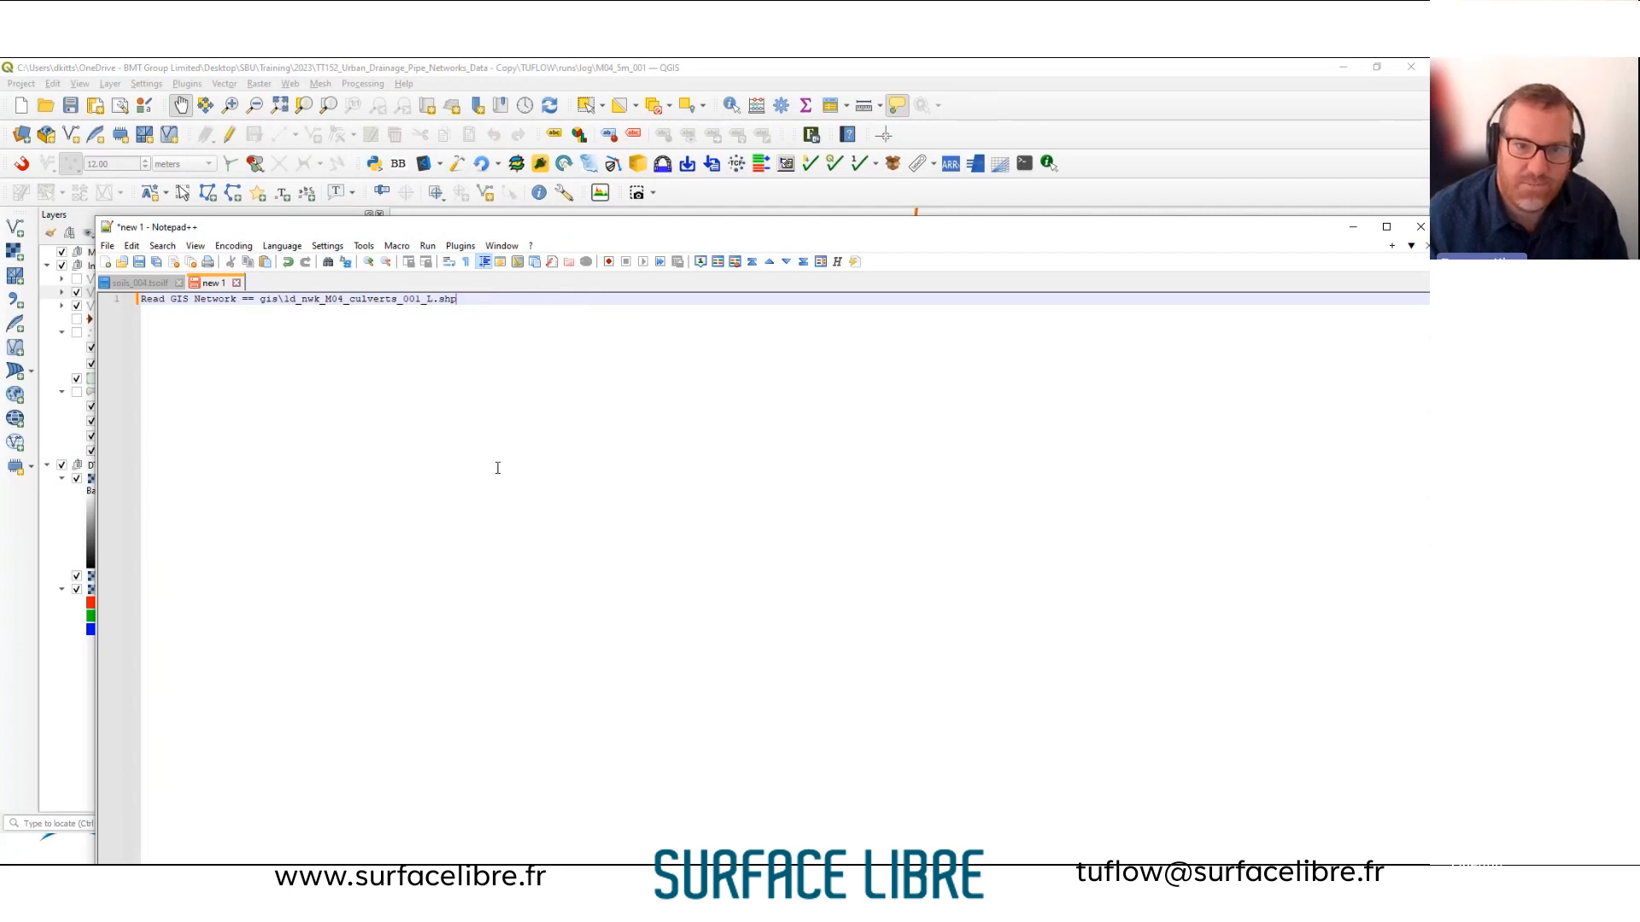
key(End)
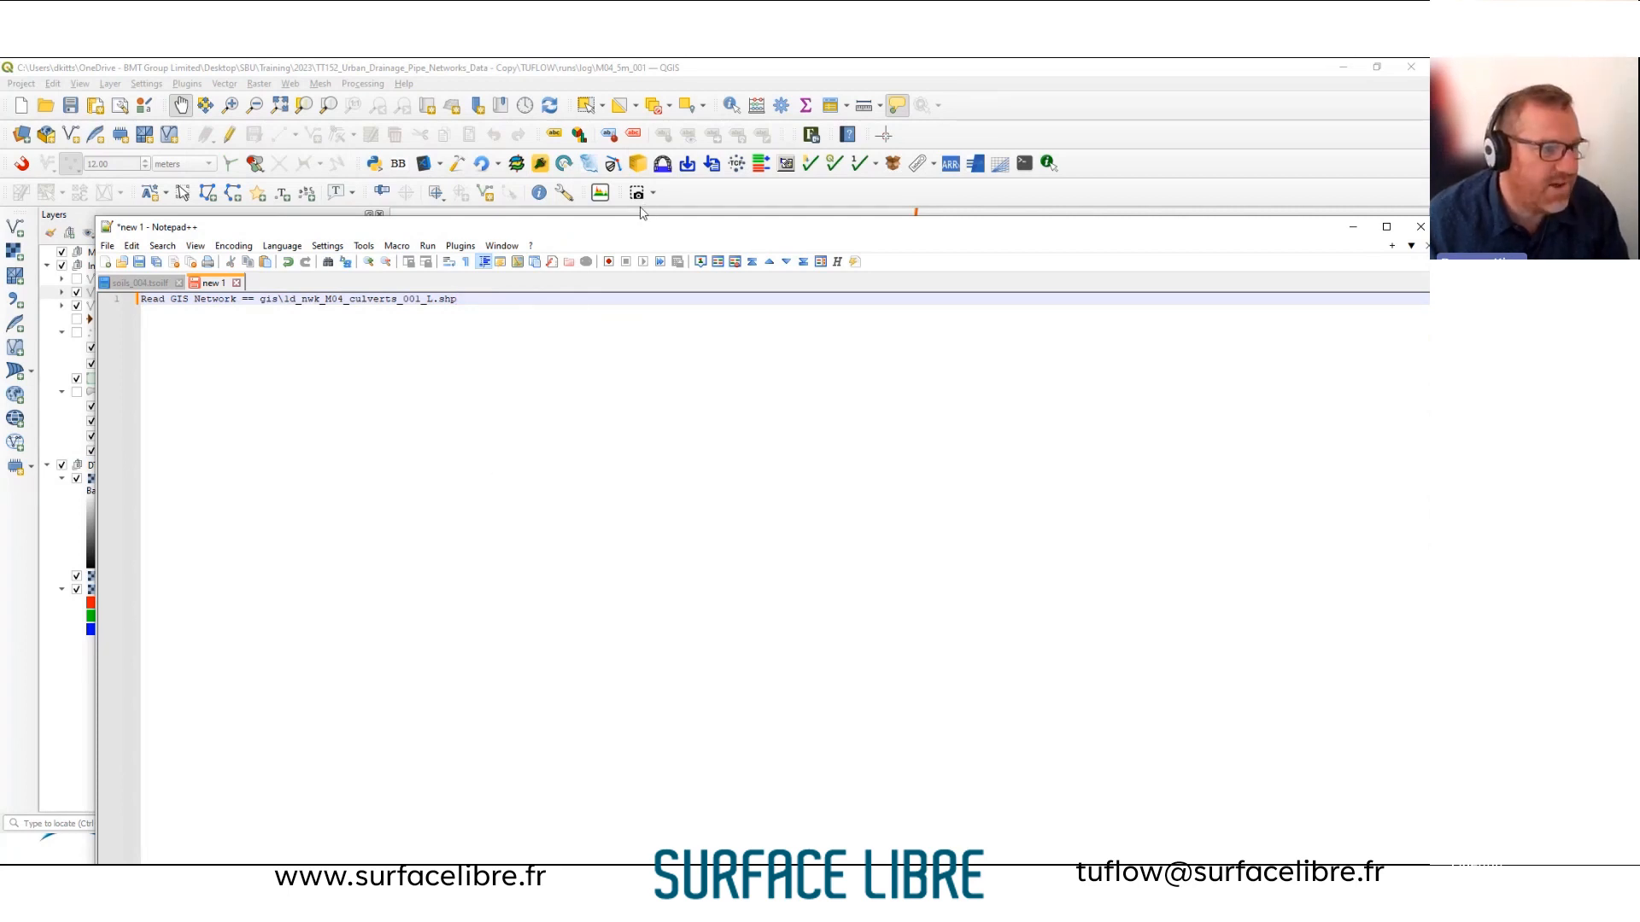
Copy the TUFLOW command for the 2d_bc_M04_HX_001_L layer and paste it into the Notepad++ document after a blank line.
drag(622, 227, 882, 336)
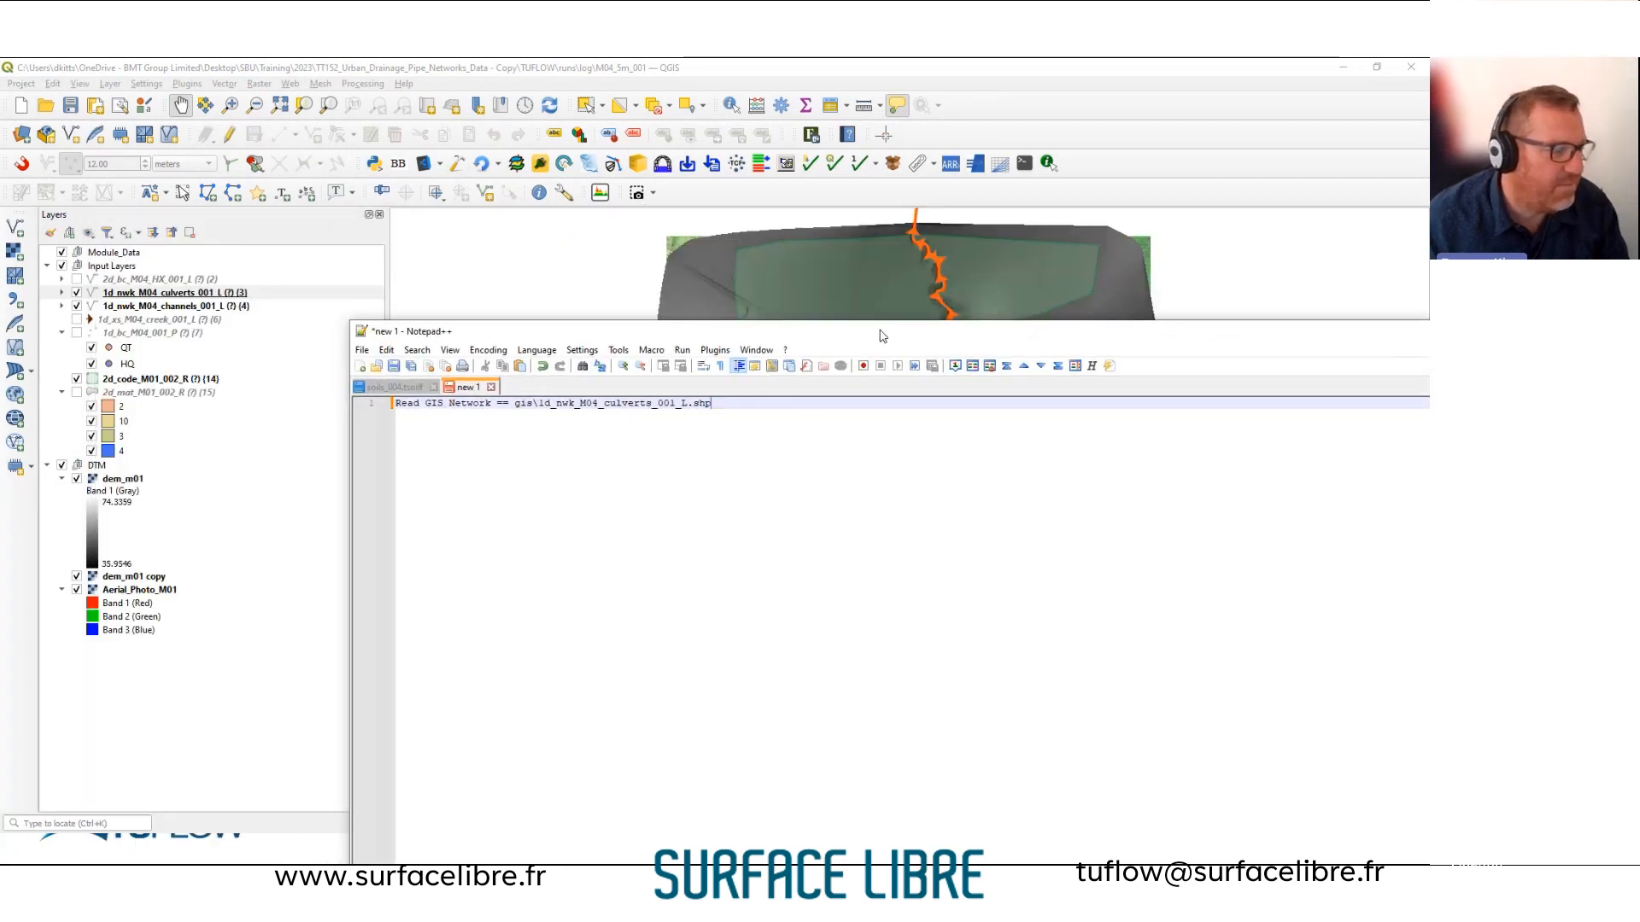
key(alt+Tab)
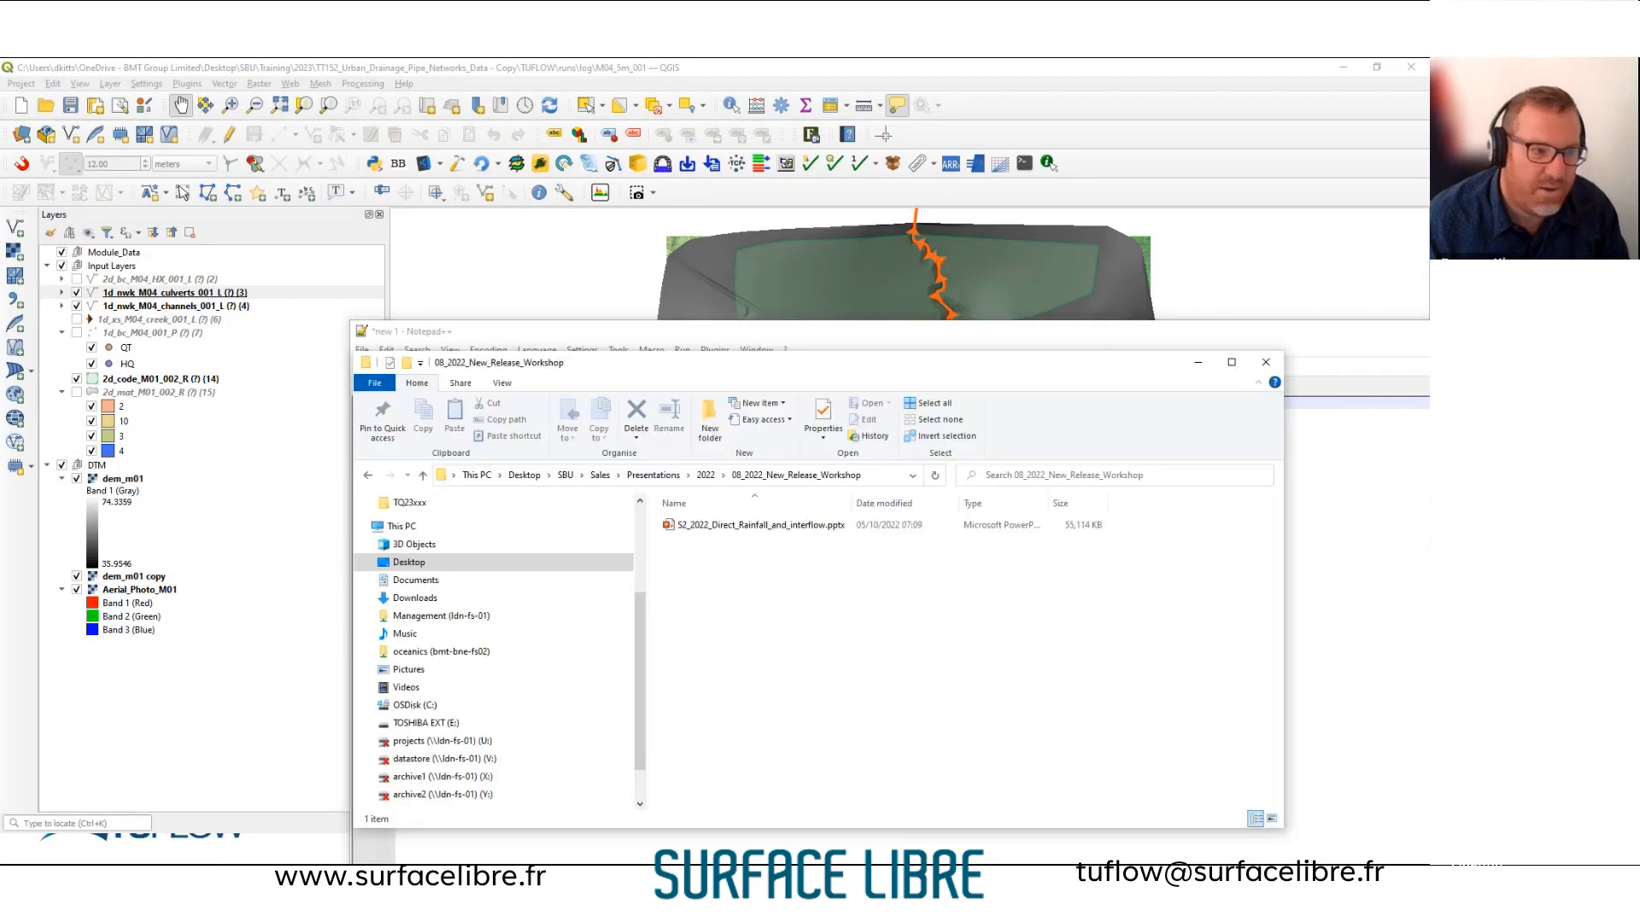
key(alt+Tab)
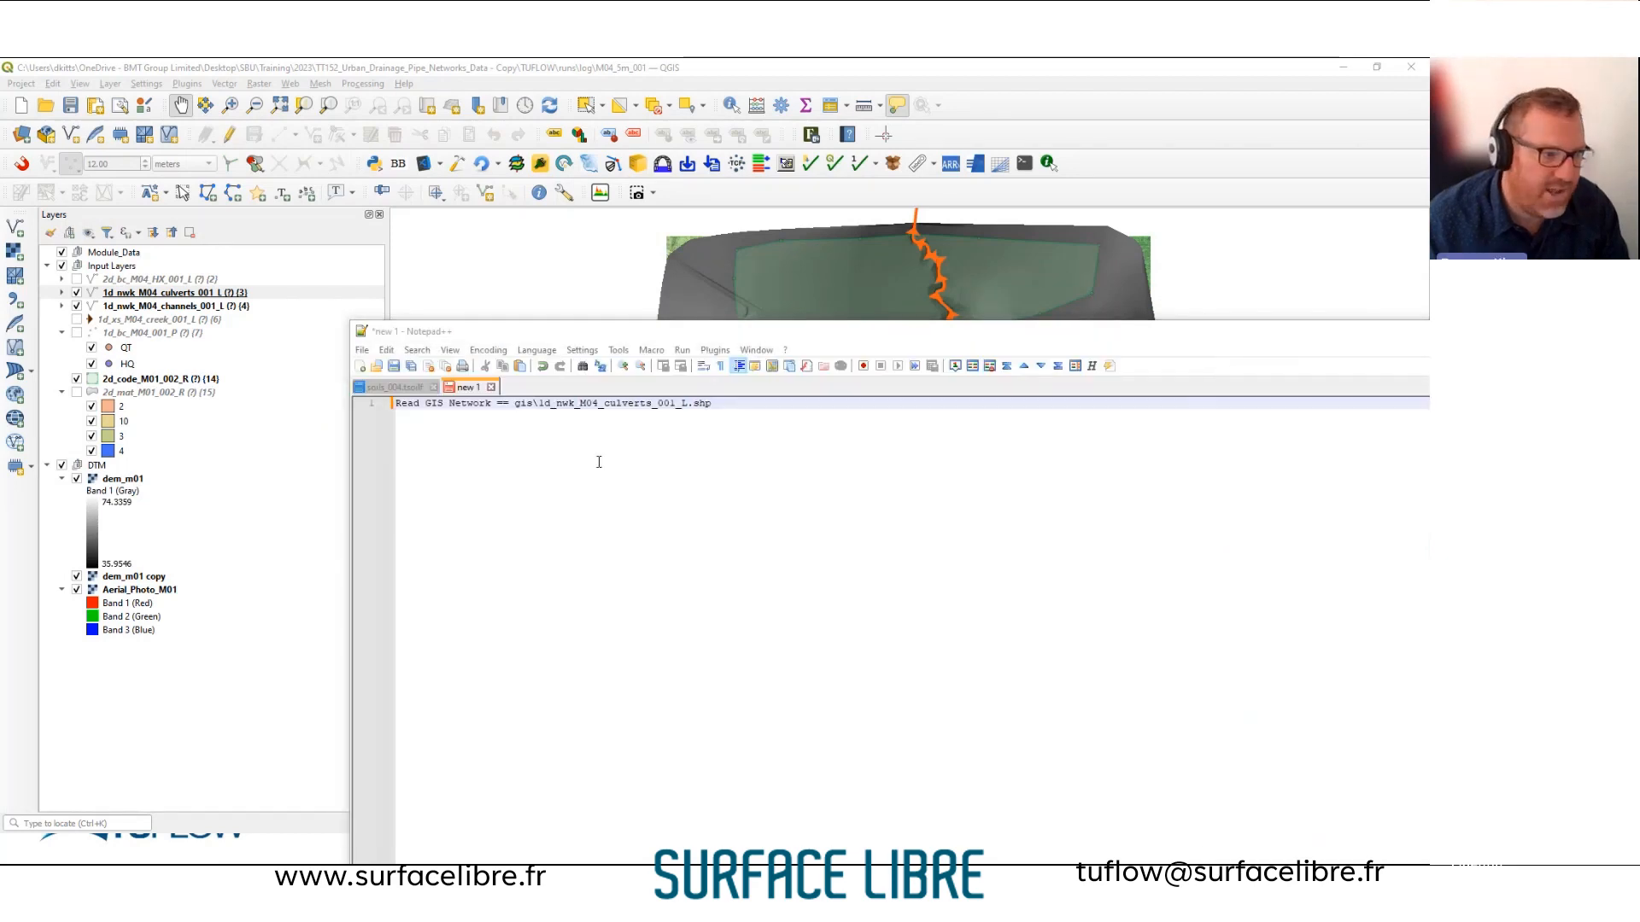
right_click(182, 280)
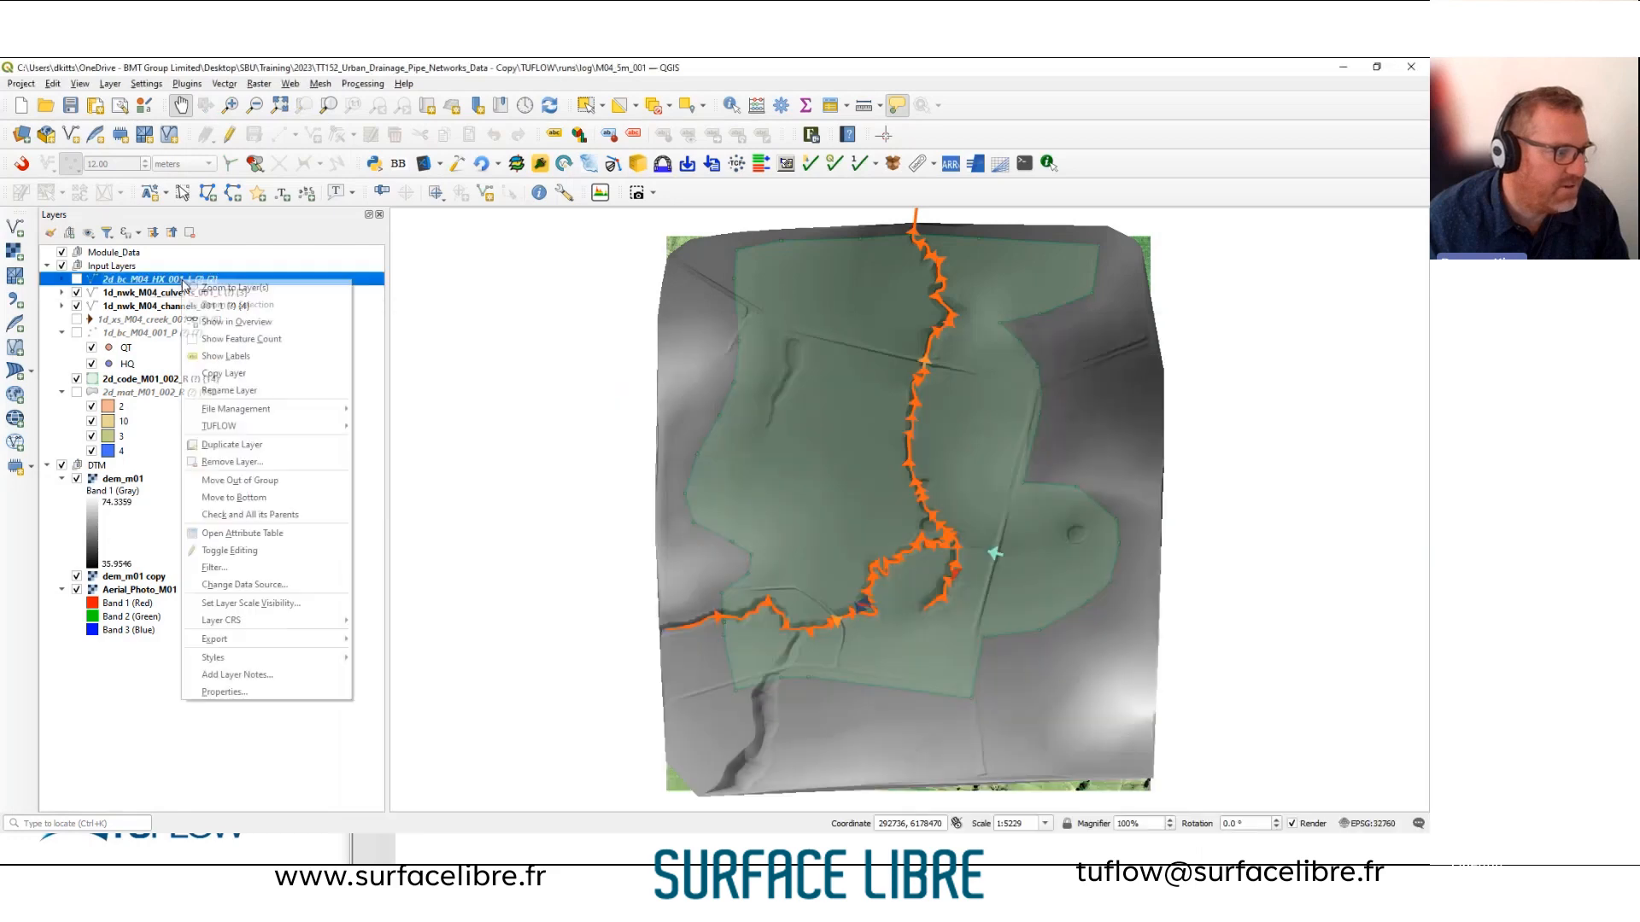
mouse_move(242, 427)
click(402, 426)
key(alt+Tab)
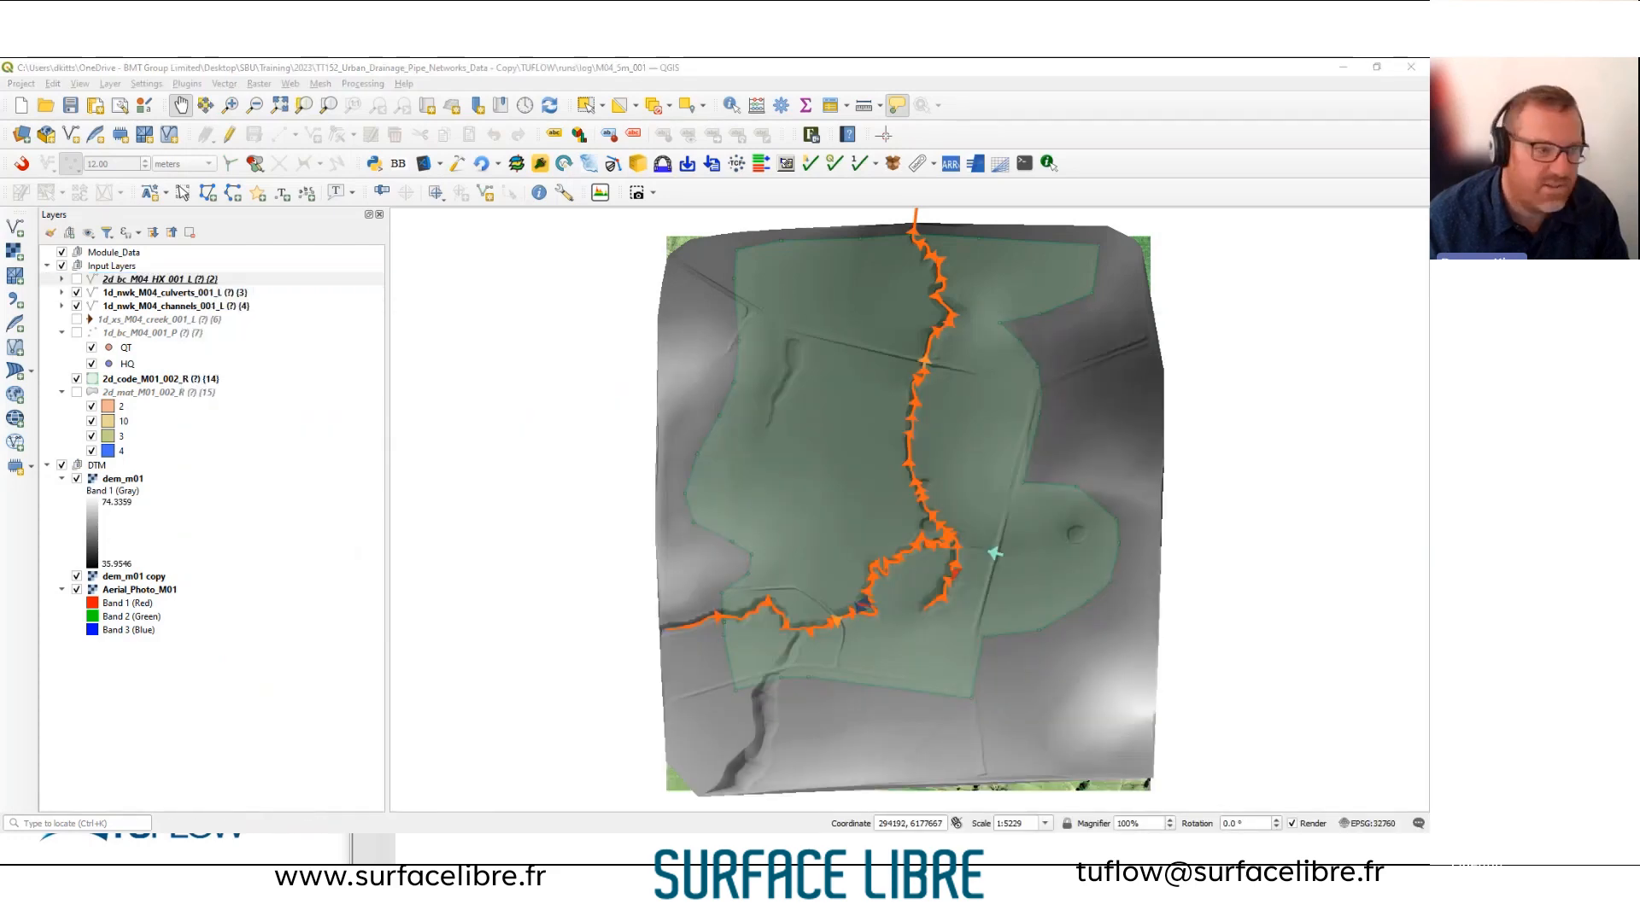
key(ctrl+v)
key(Return)
key(Return)
key(ctrl+v)
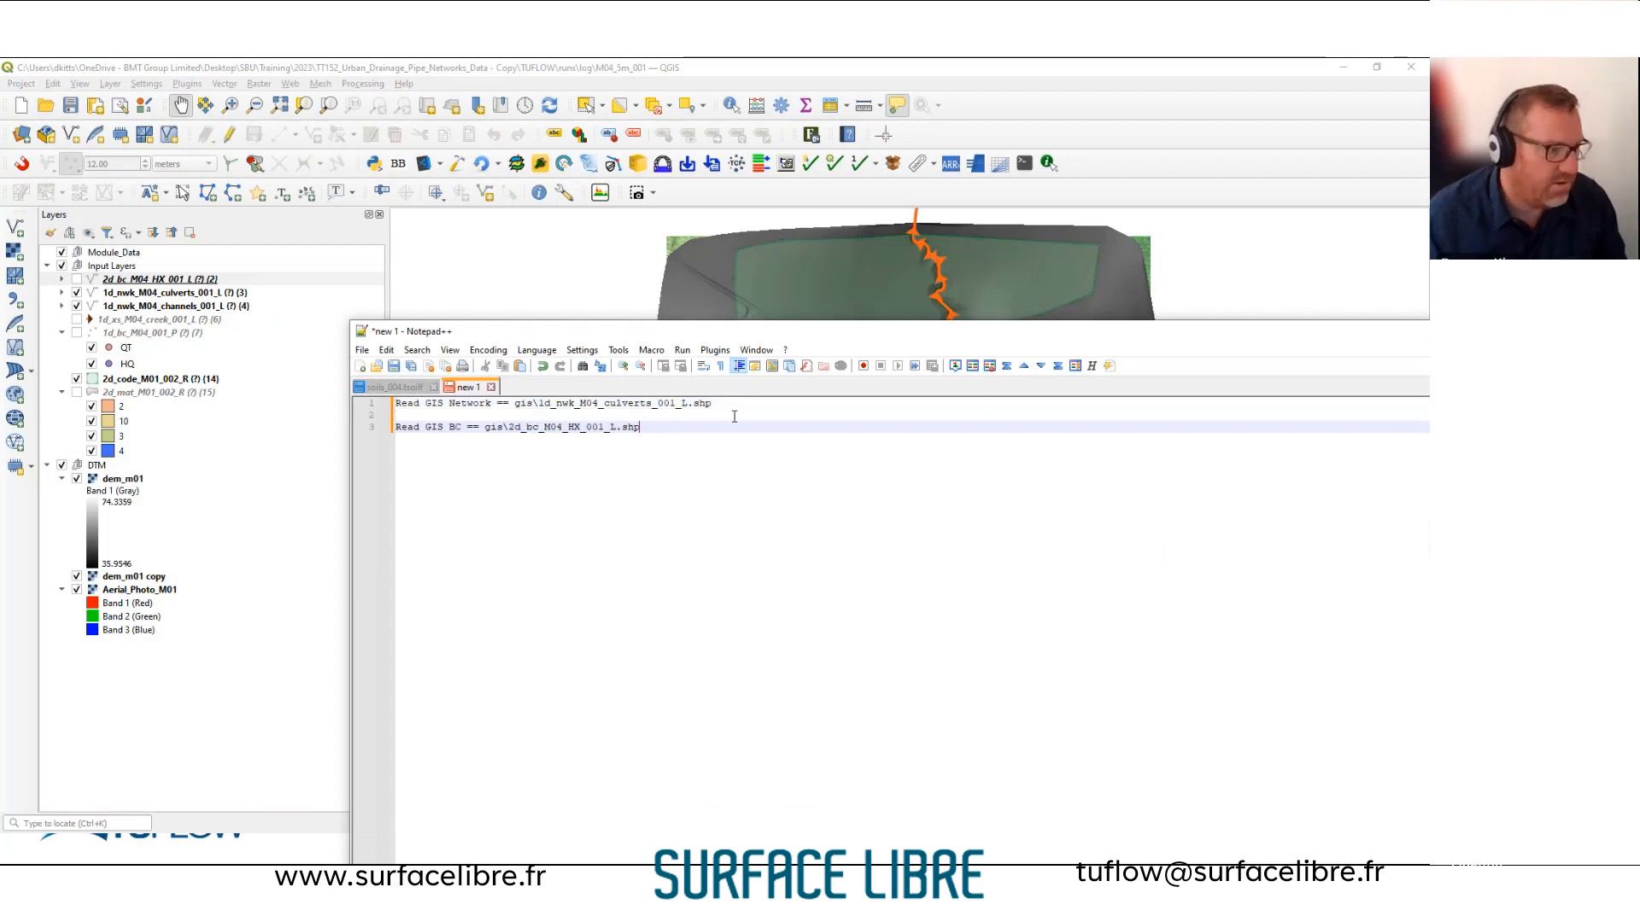
drag(436, 405, 461, 429)
drag(724, 331, 617, 289)
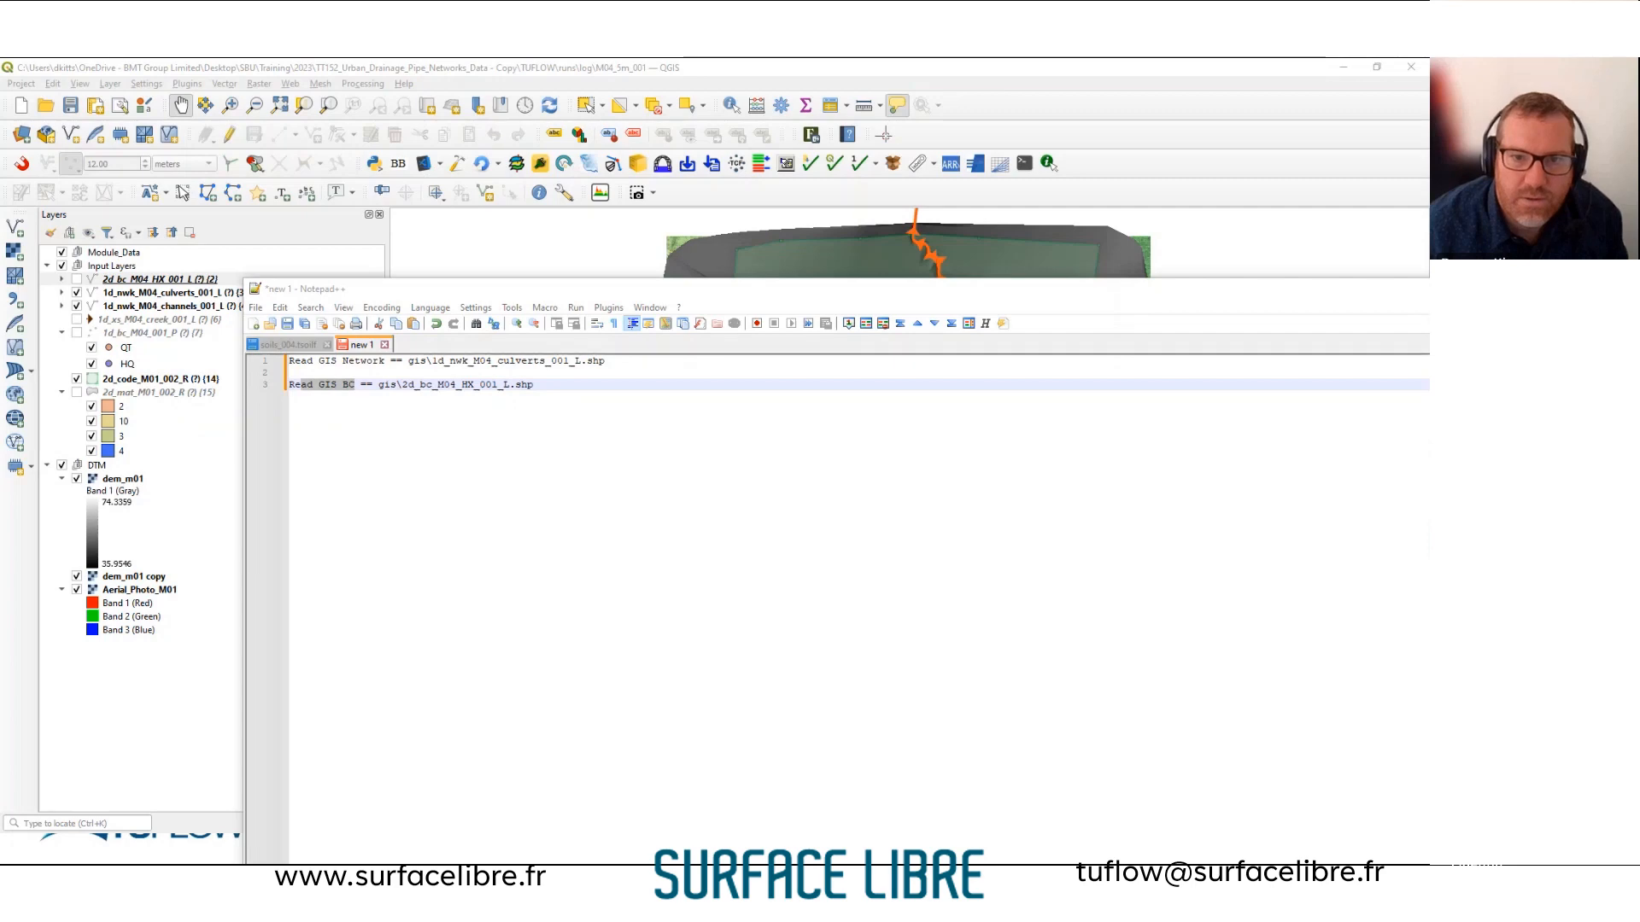
Add the 2d_zsh_M03_thalweg_001 point and line layers above the 1d_nwk_M04_channels_001_L layer and dismiss the Python error dialog.
click(142, 309)
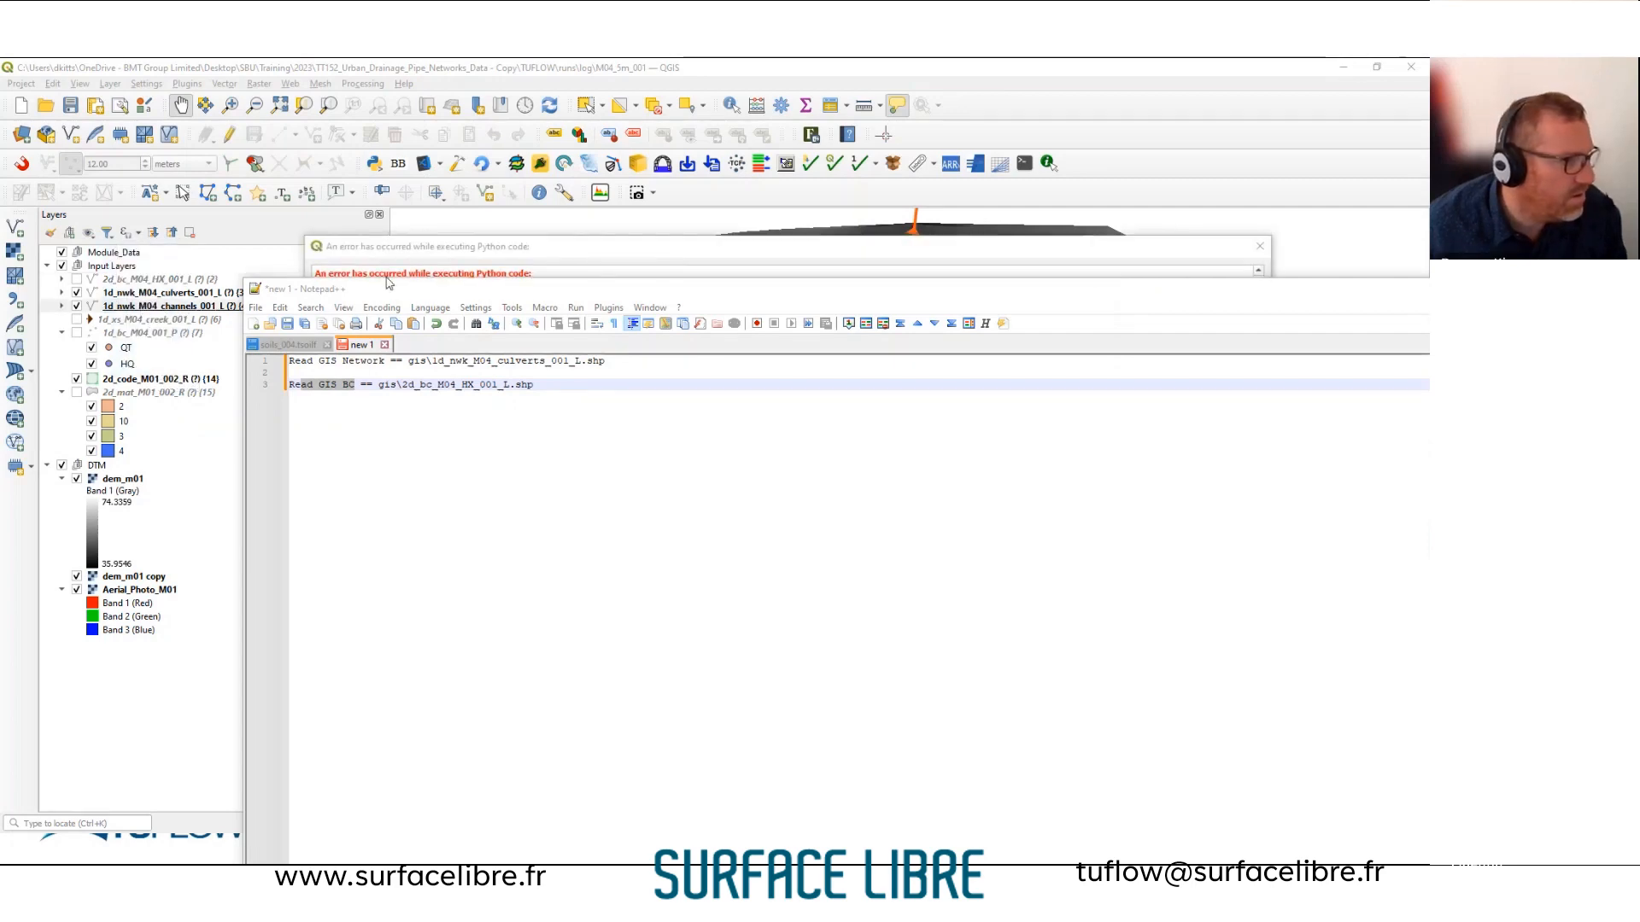
click(1213, 670)
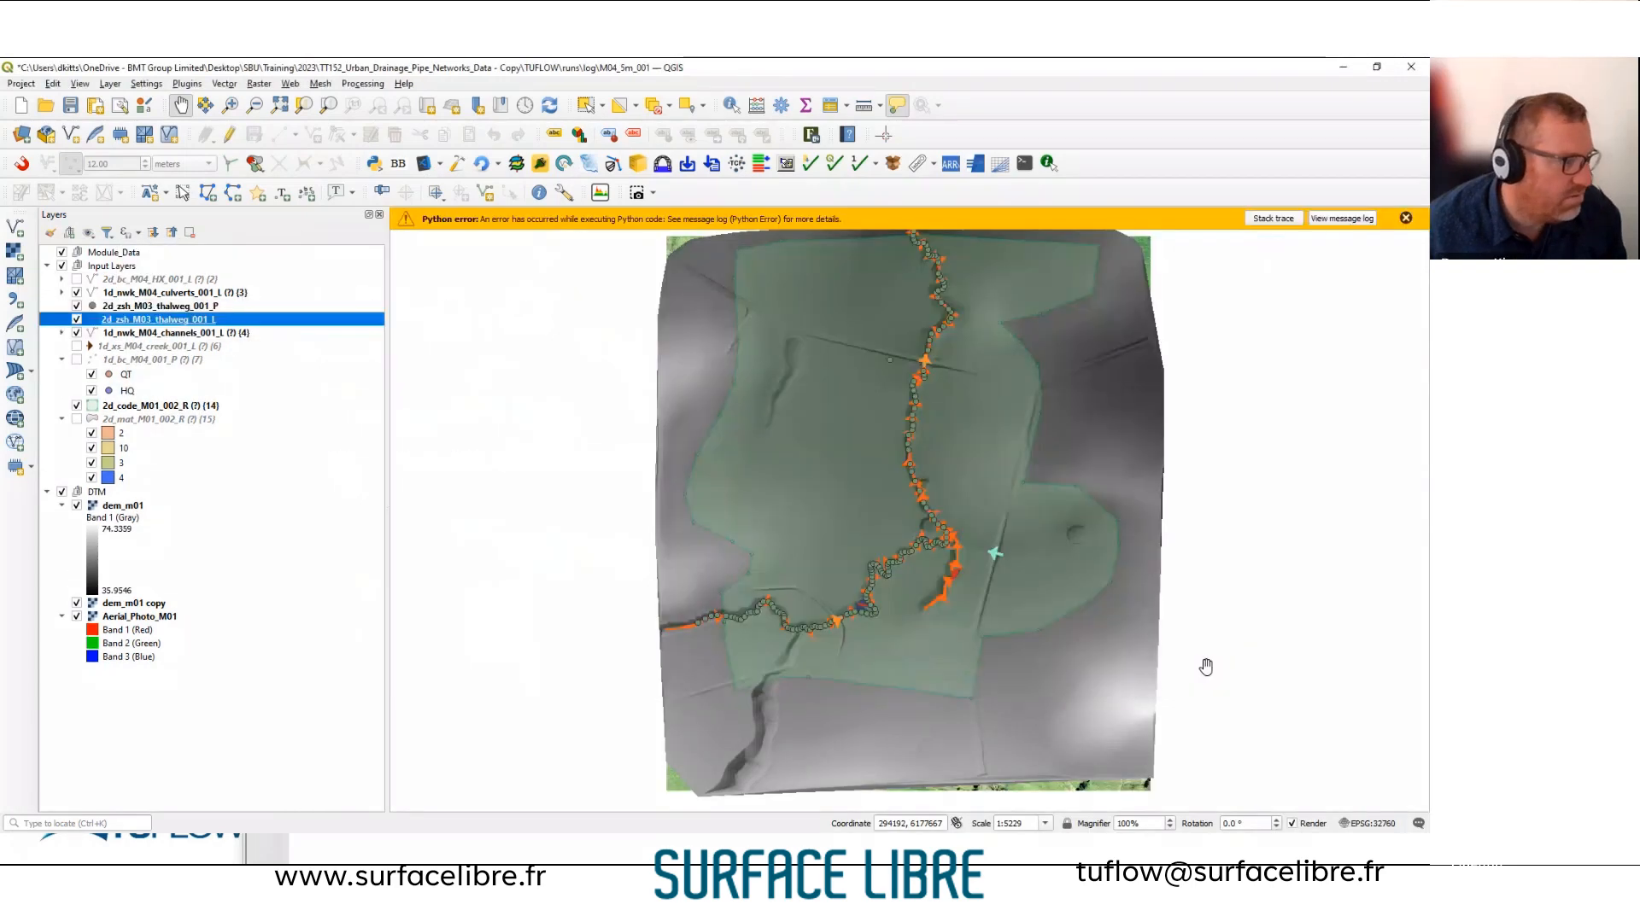
Copy one combined TUFLOW command for both 2d_zsh_M03_thalweg_001 layers, paste it below the BC command in Notepad++, and dismiss the QGIS error message.
ctrl+click(174, 308)
right_click(190, 315)
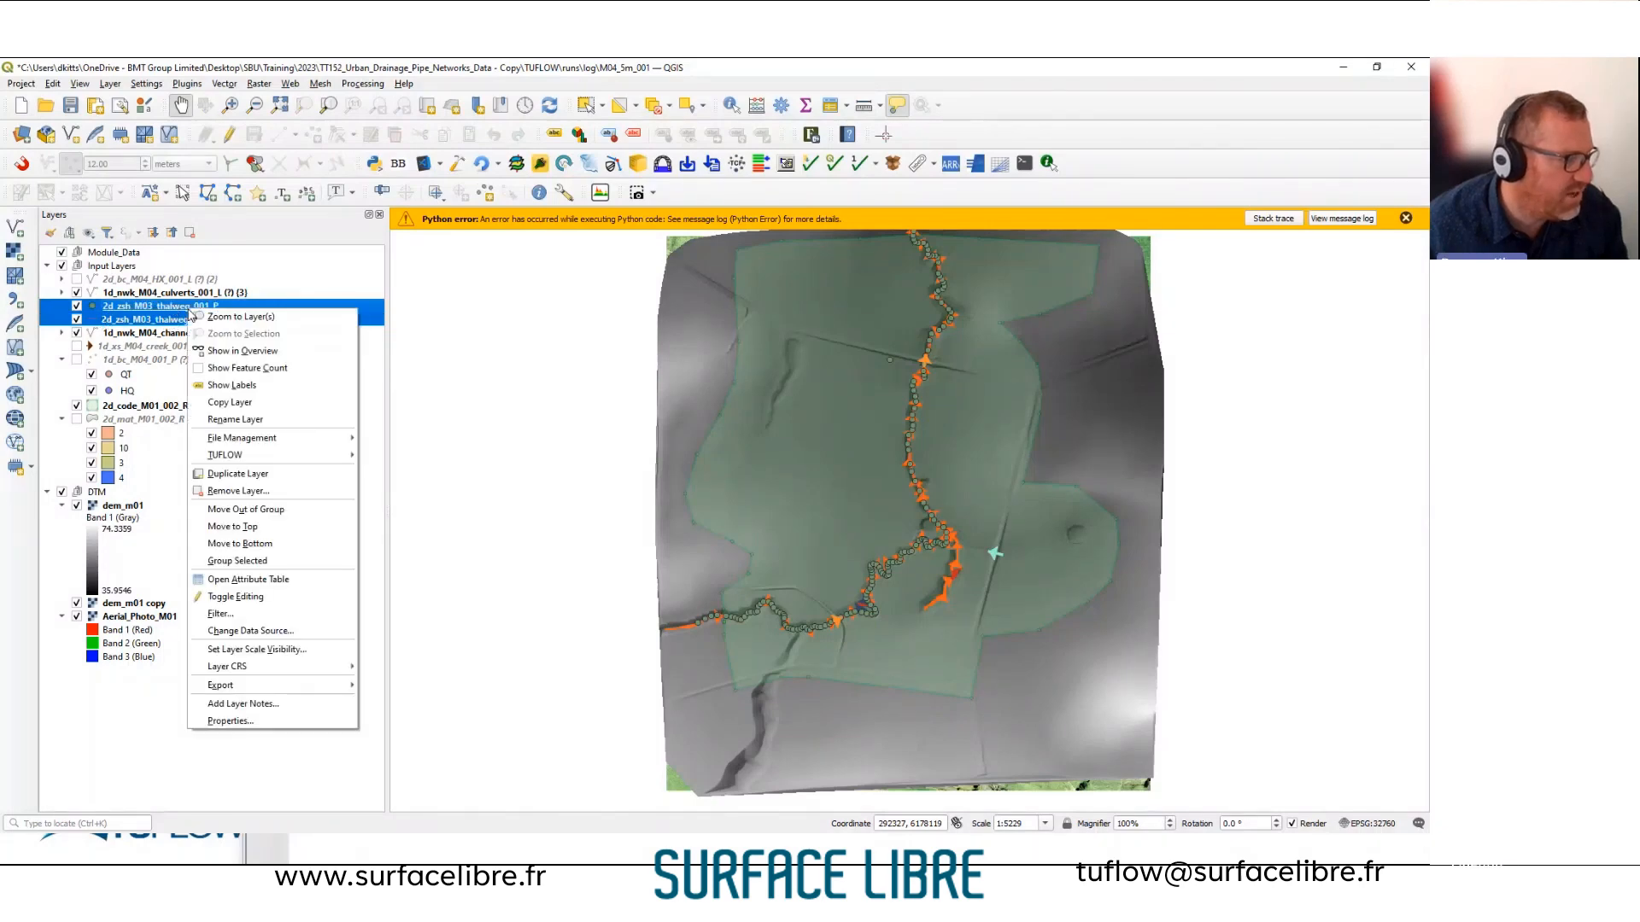
mouse_move(273, 455)
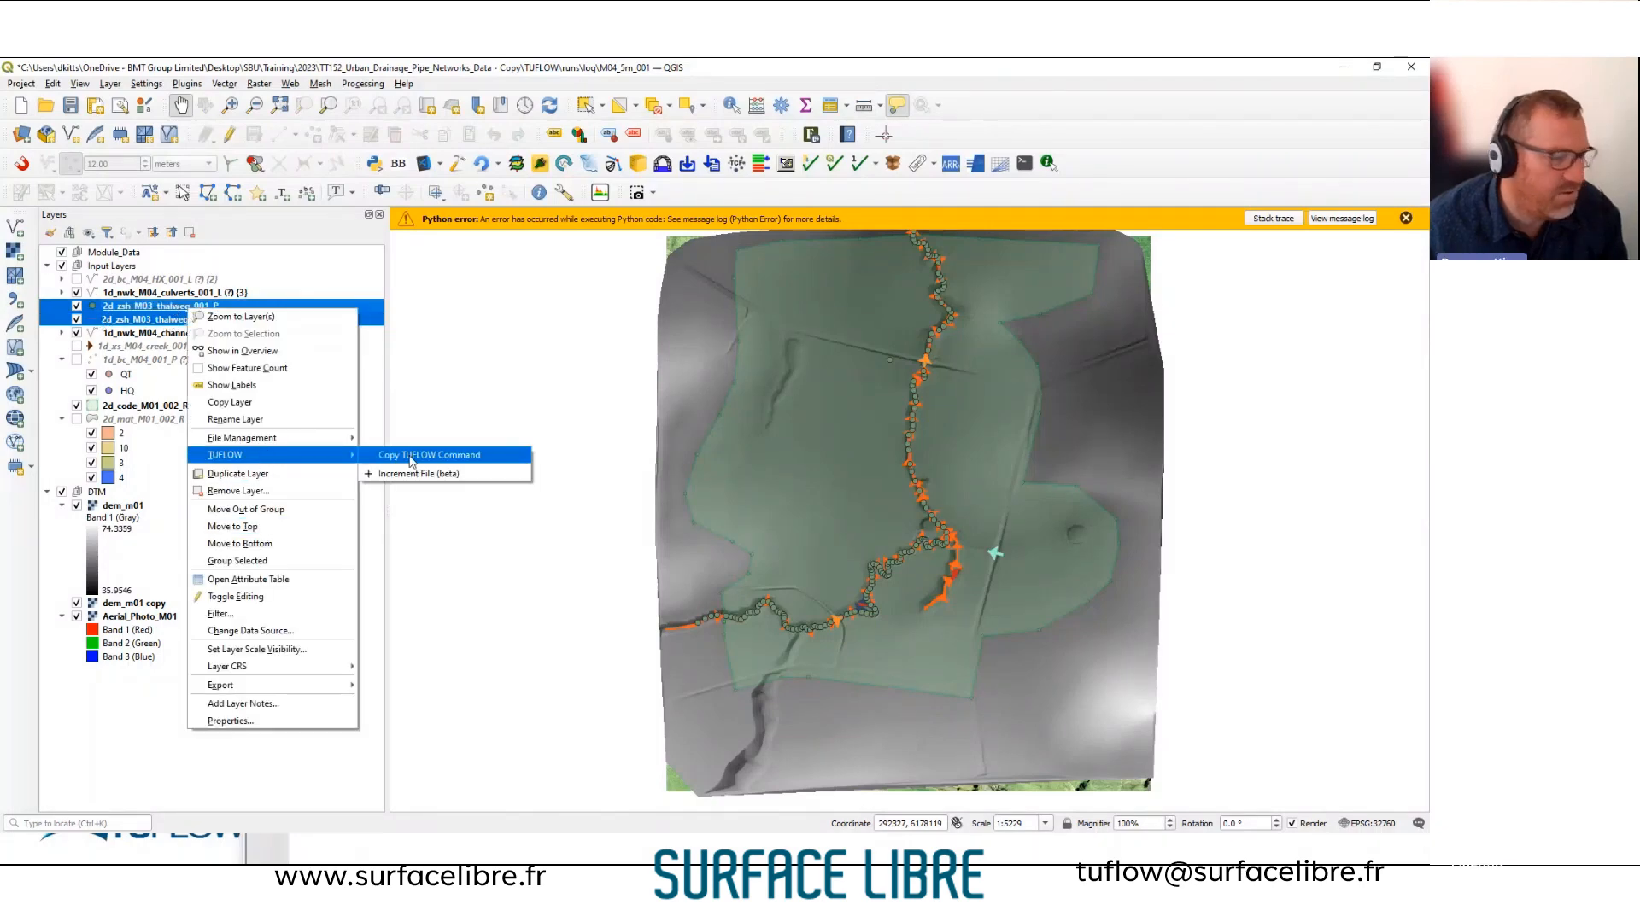
click(408, 454)
key(alt+Tab)
click(547, 386)
key(Return)
key(Return)
key(ctrl+v)
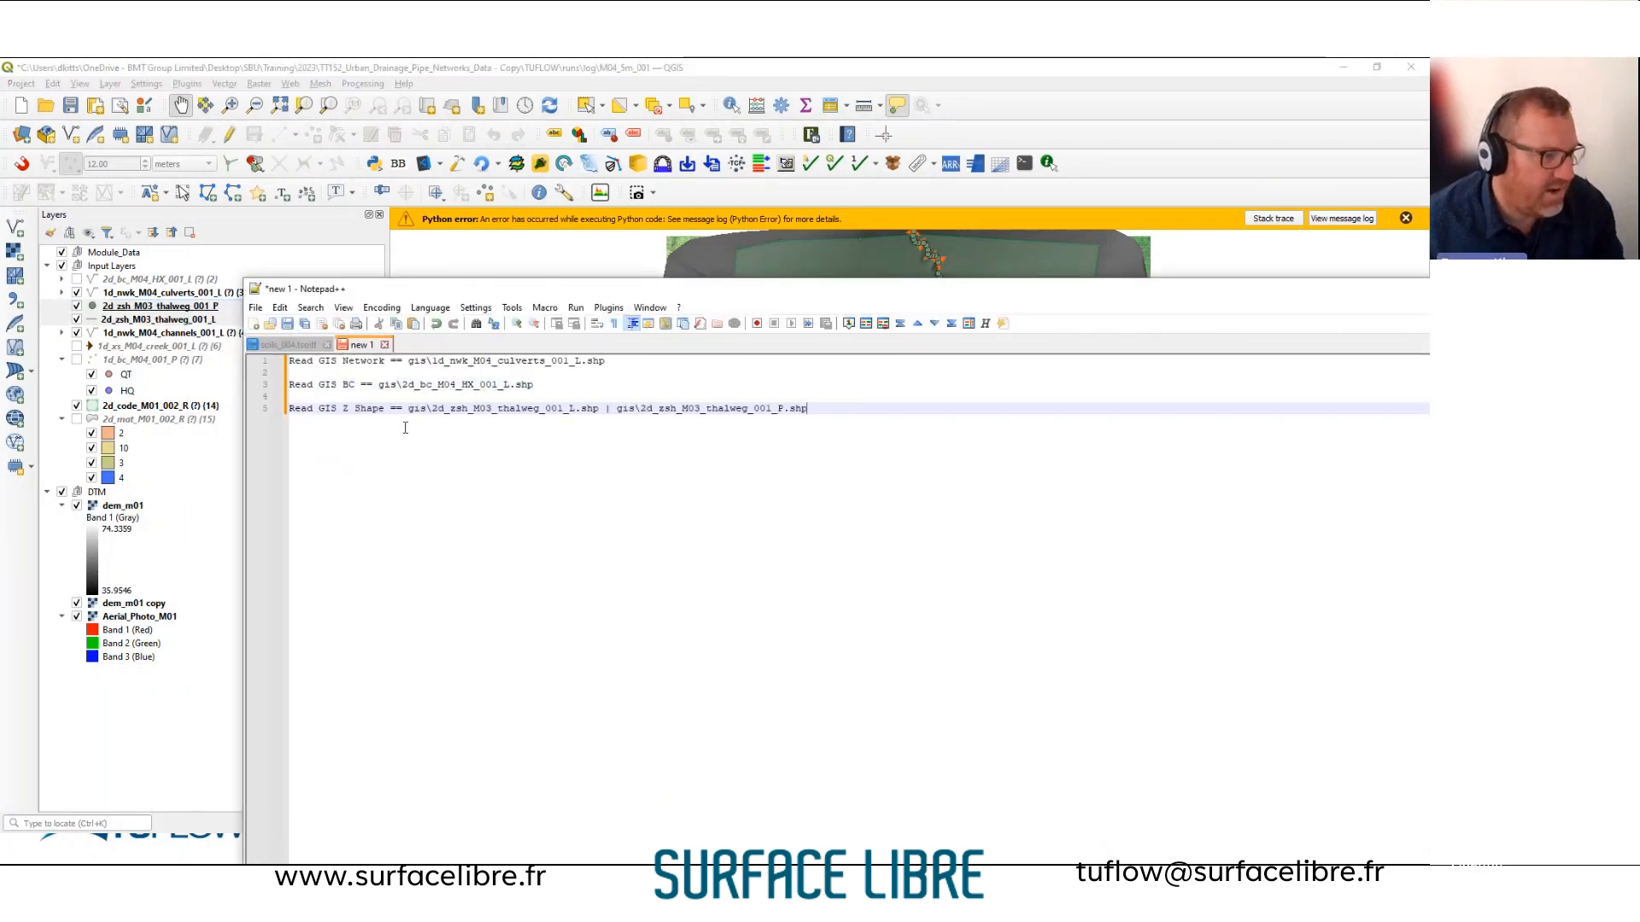
drag(598, 408, 420, 408)
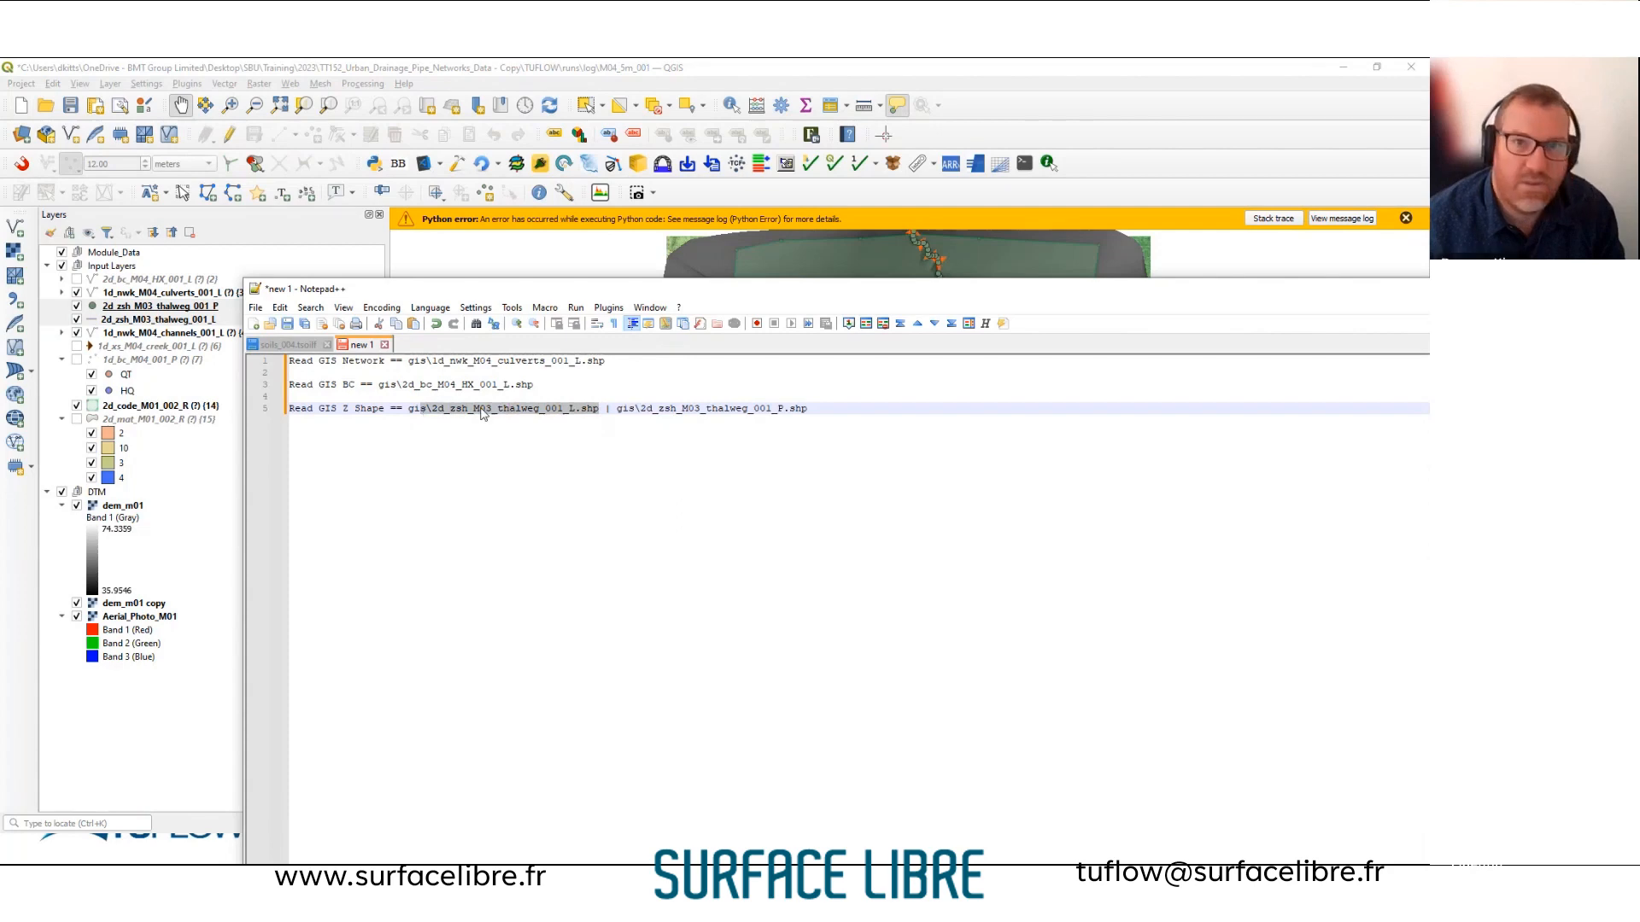
click(607, 409)
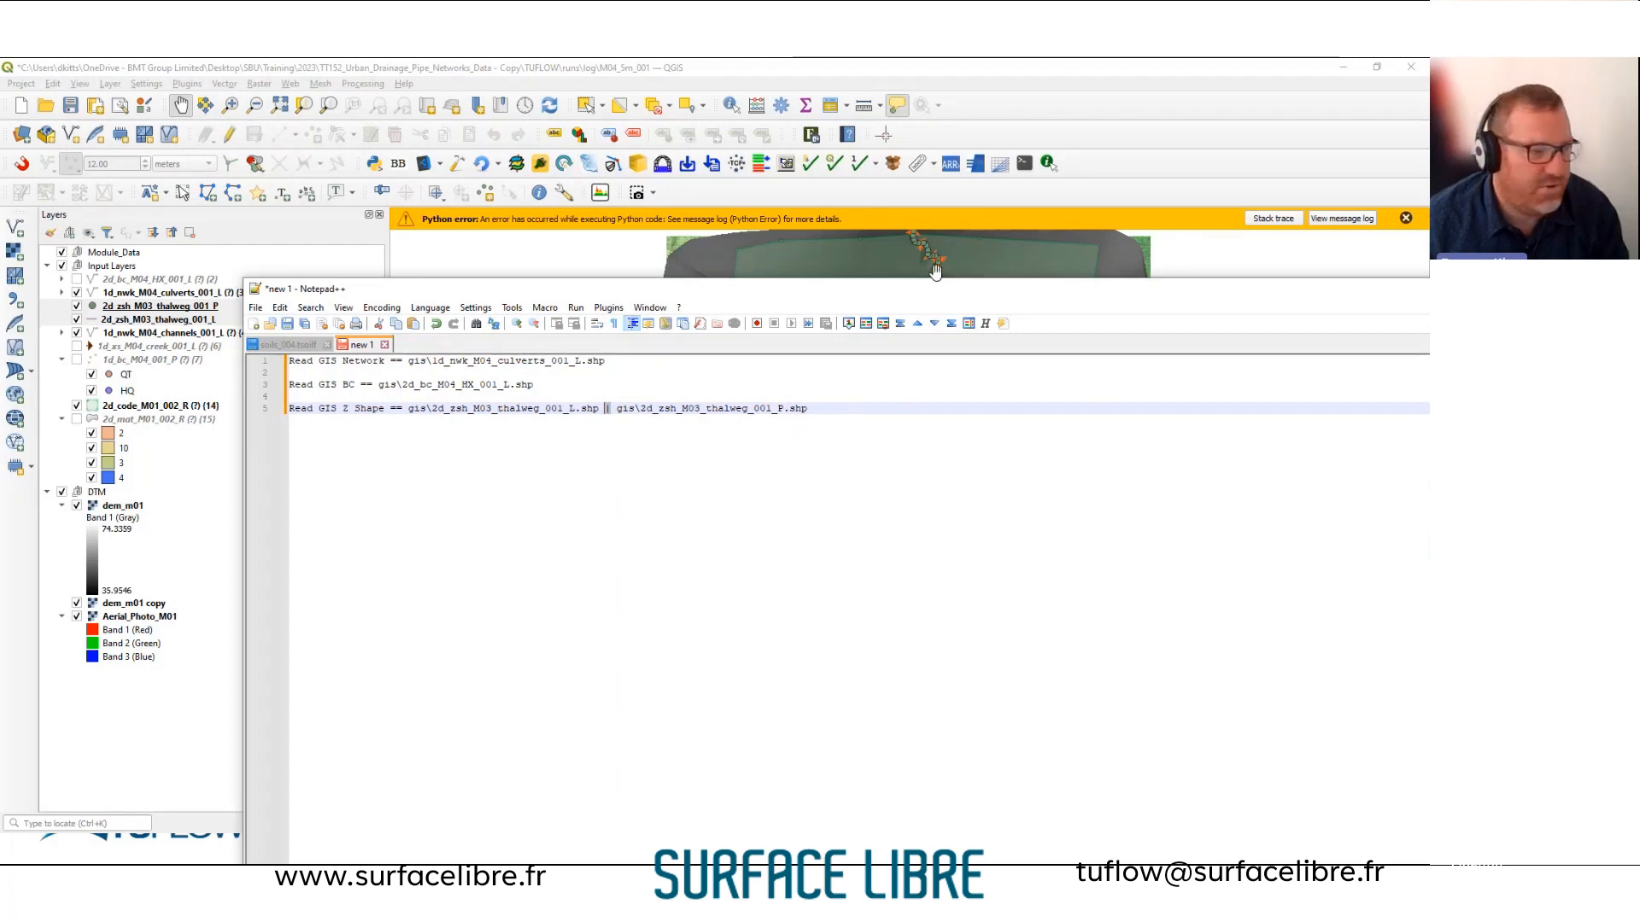
drag(880, 291, 756, 252)
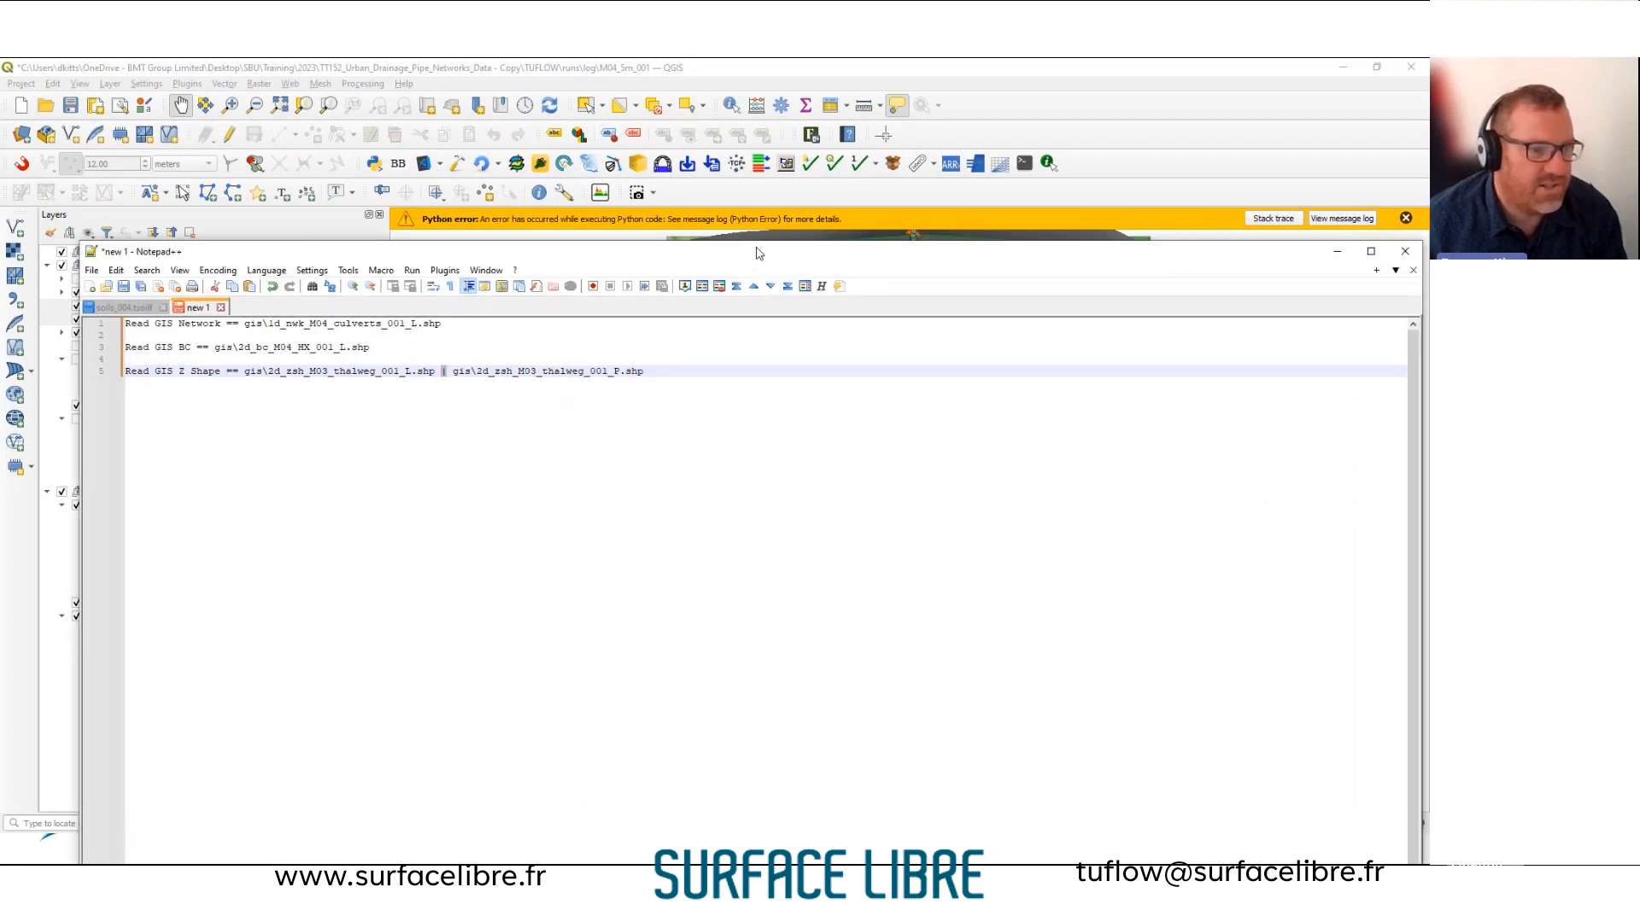
click(1405, 218)
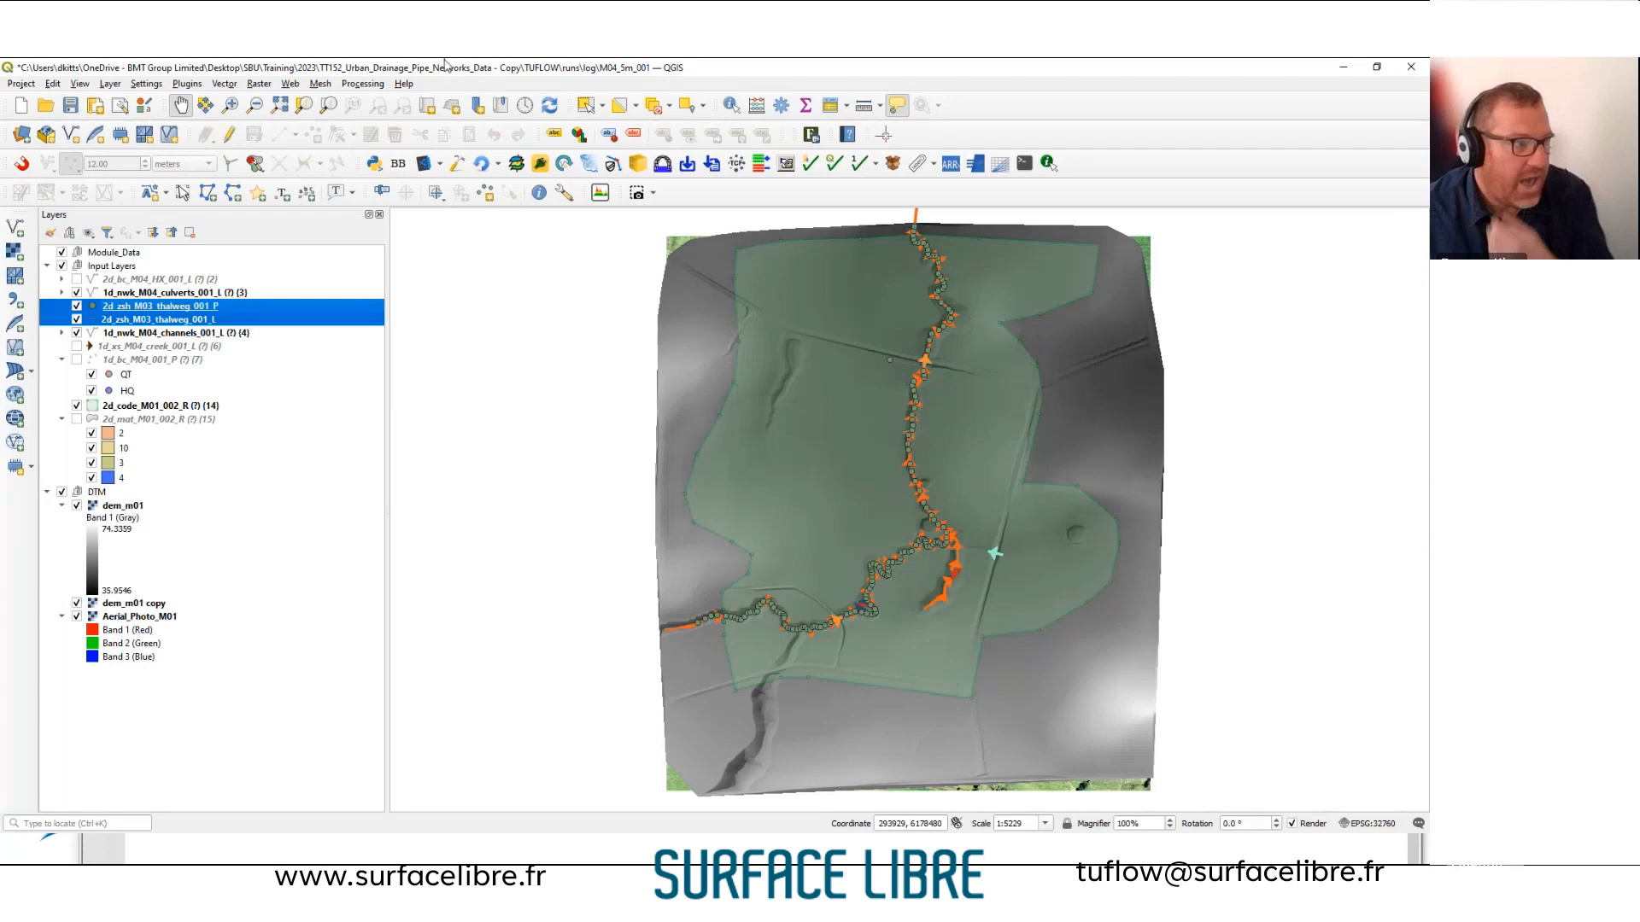
click(187, 83)
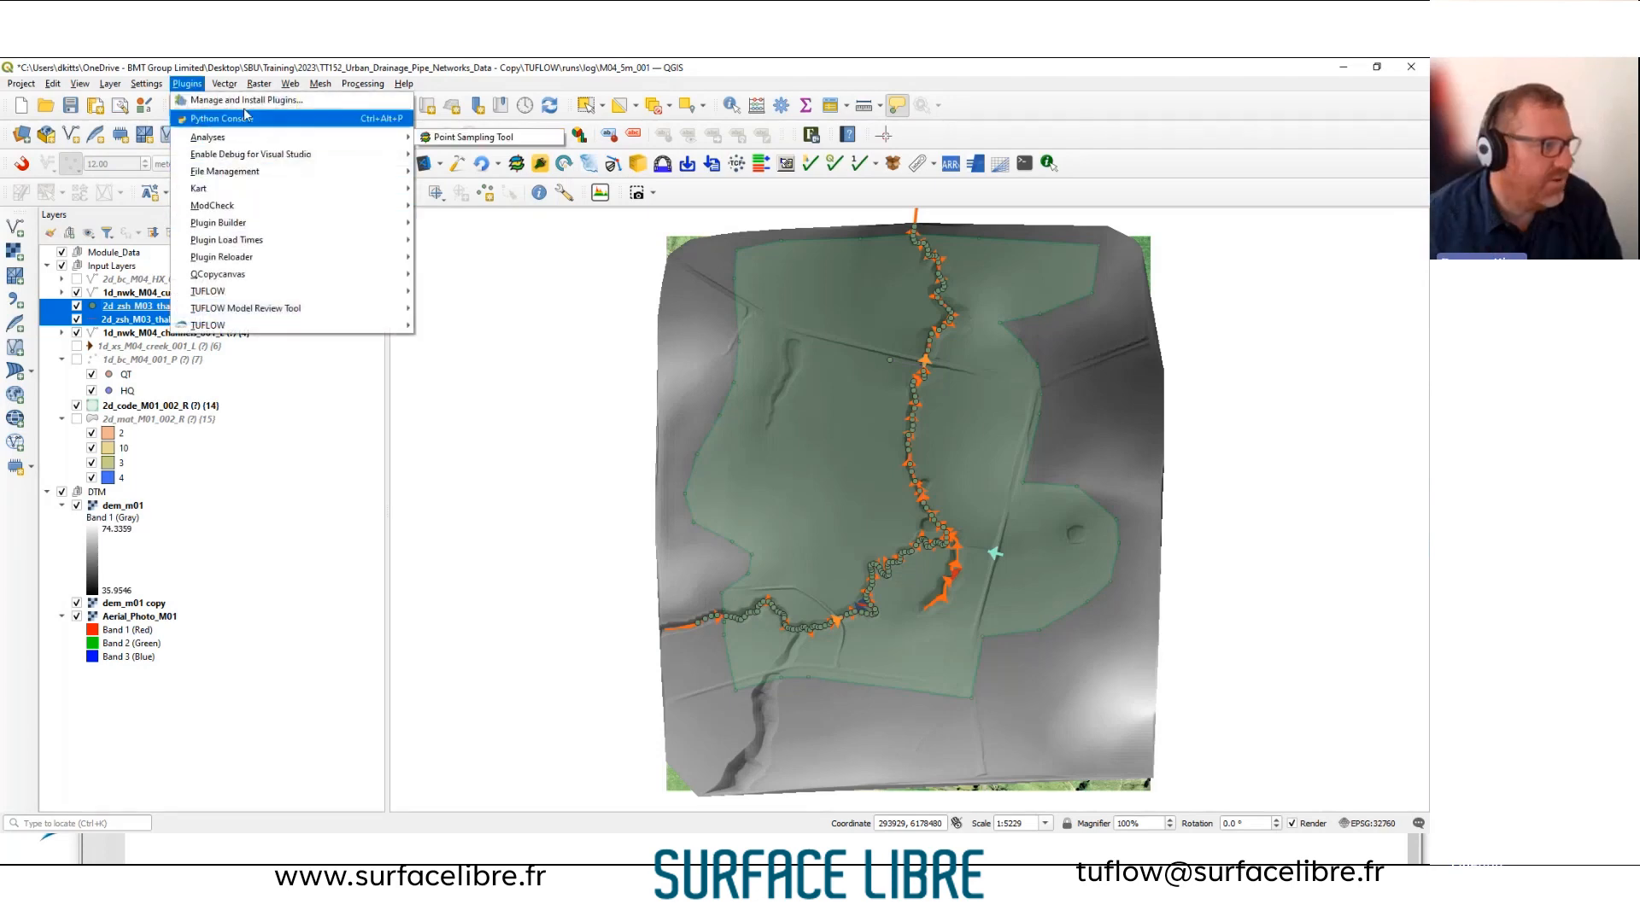
click(533, 67)
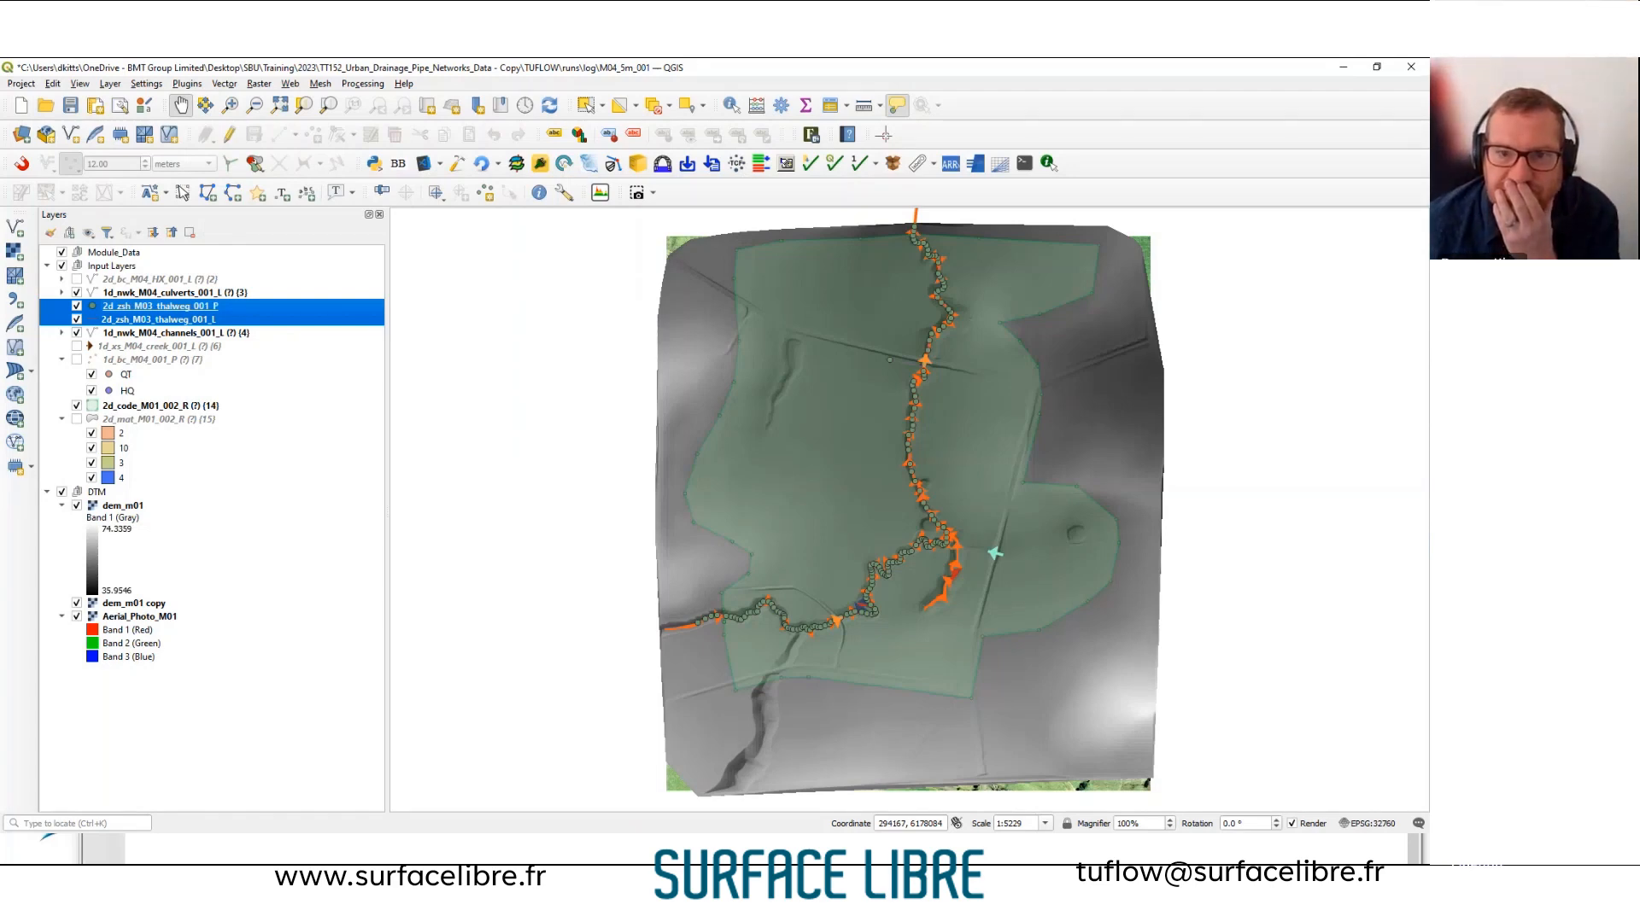
Switch to the presentation's Questions? slide.
key(alt+Tab)
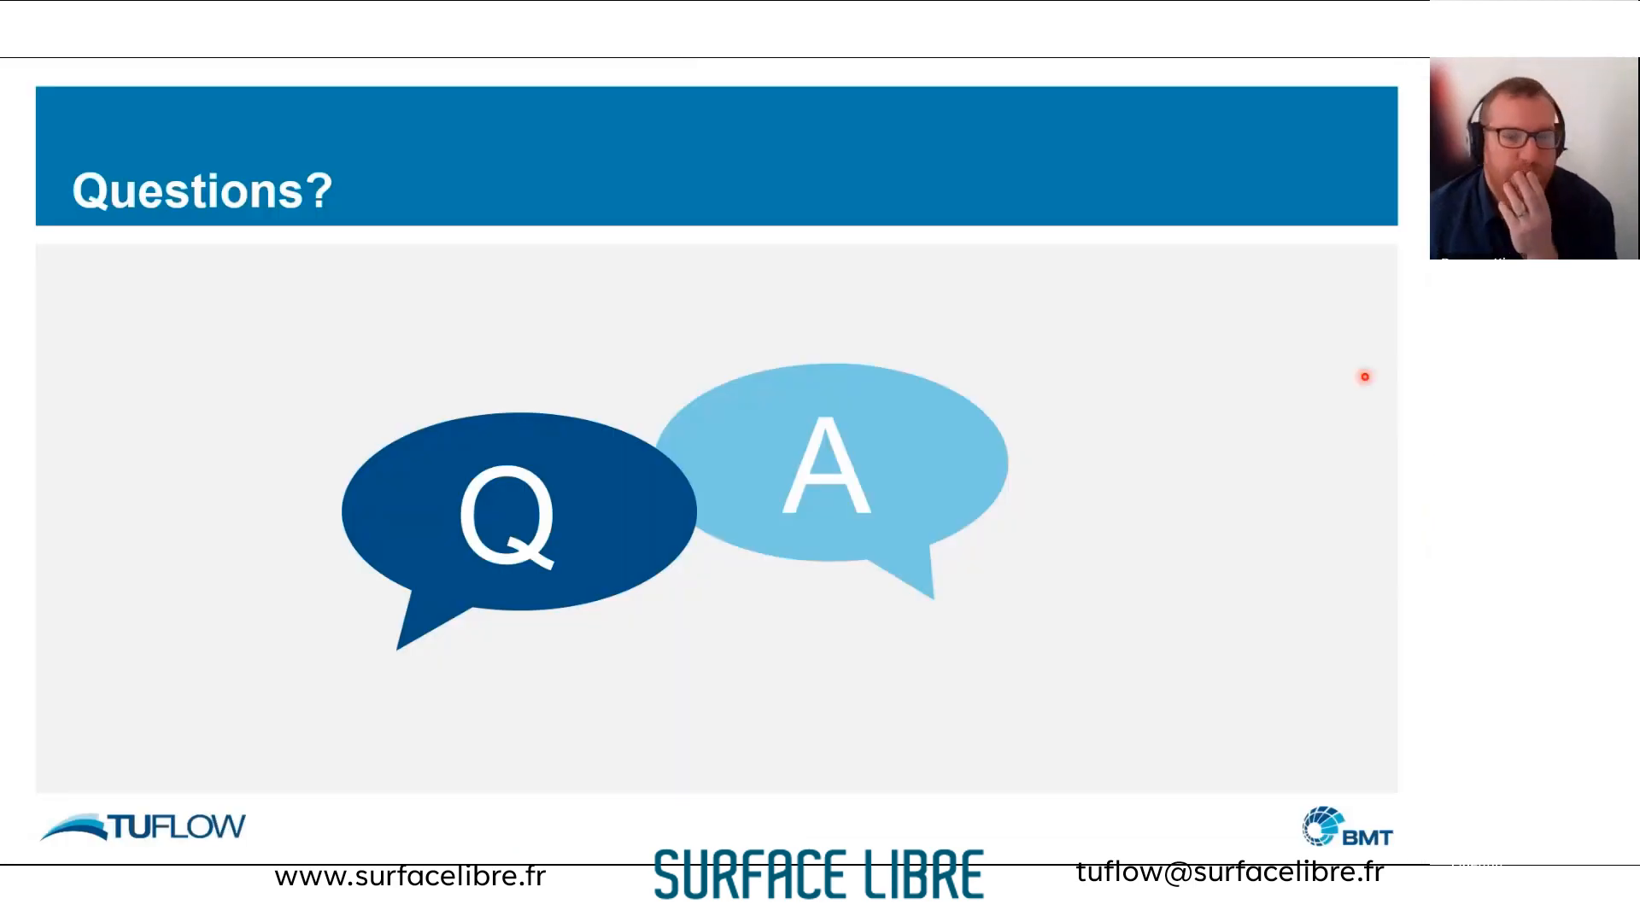